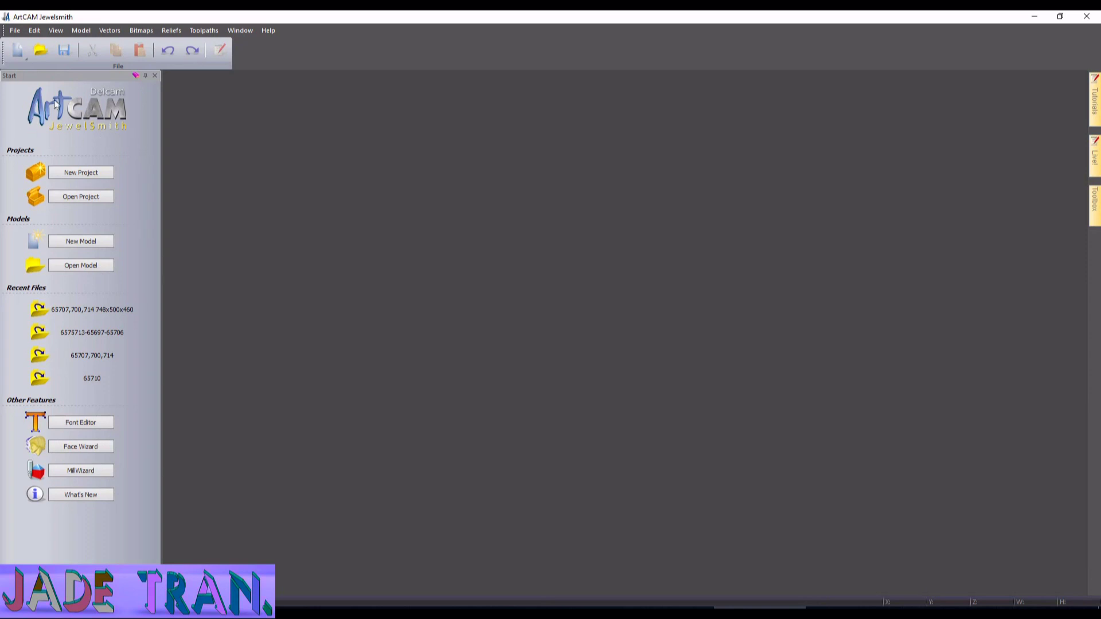
Create a new model 2440 mm high and 1220 mm wide at the maximum resolution of 2828 x 5656 points
click(20, 56)
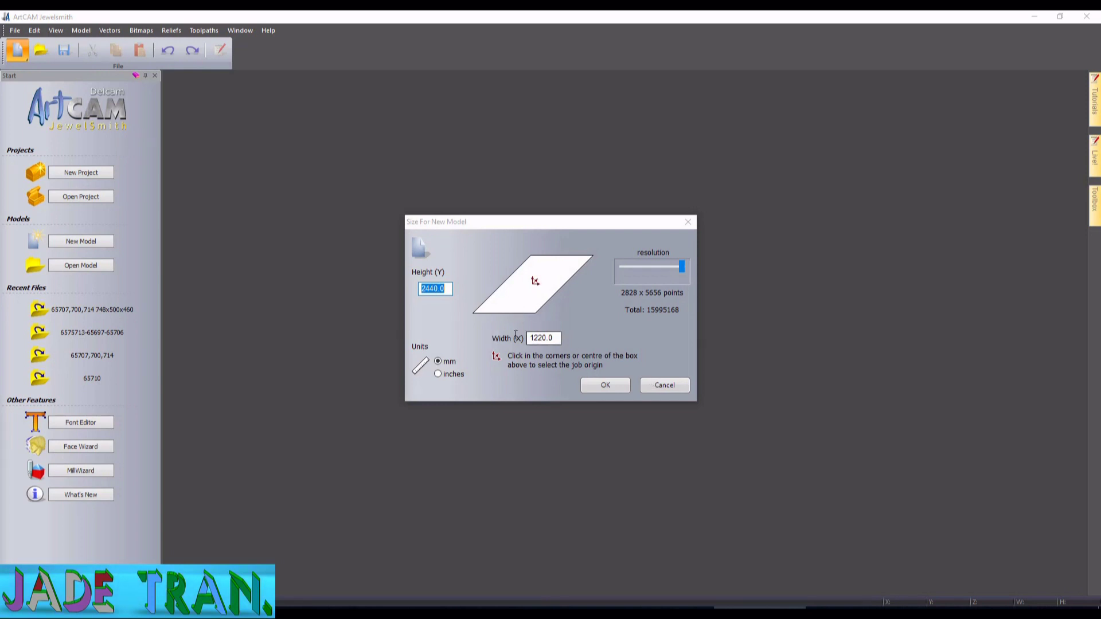
click(448, 289)
drag(448, 290, 402, 289)
double_click(556, 337)
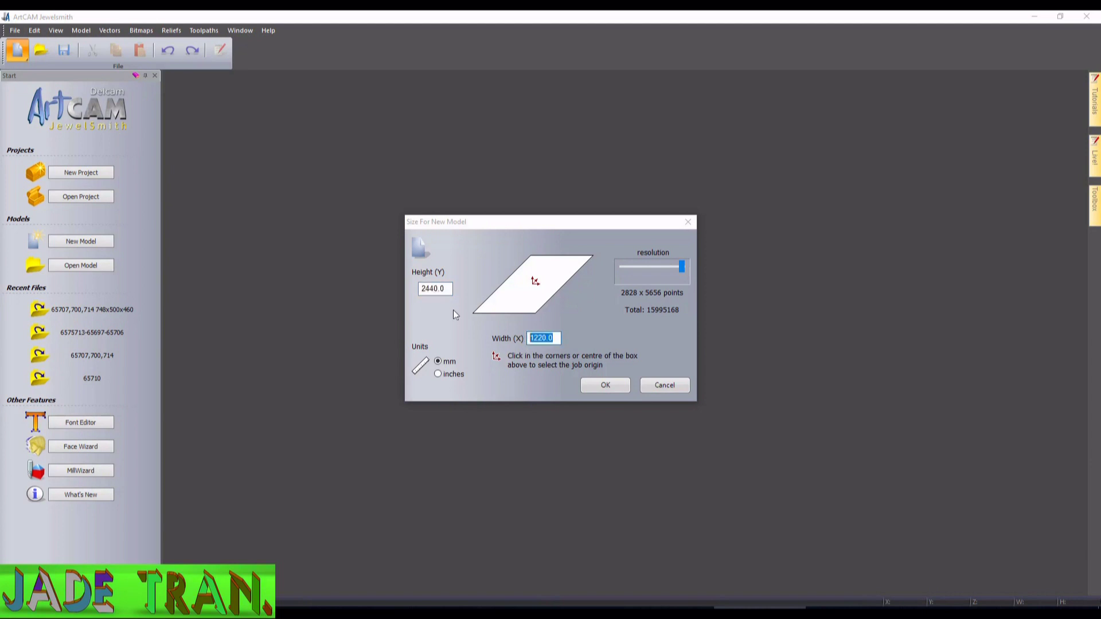
double_click(411, 290)
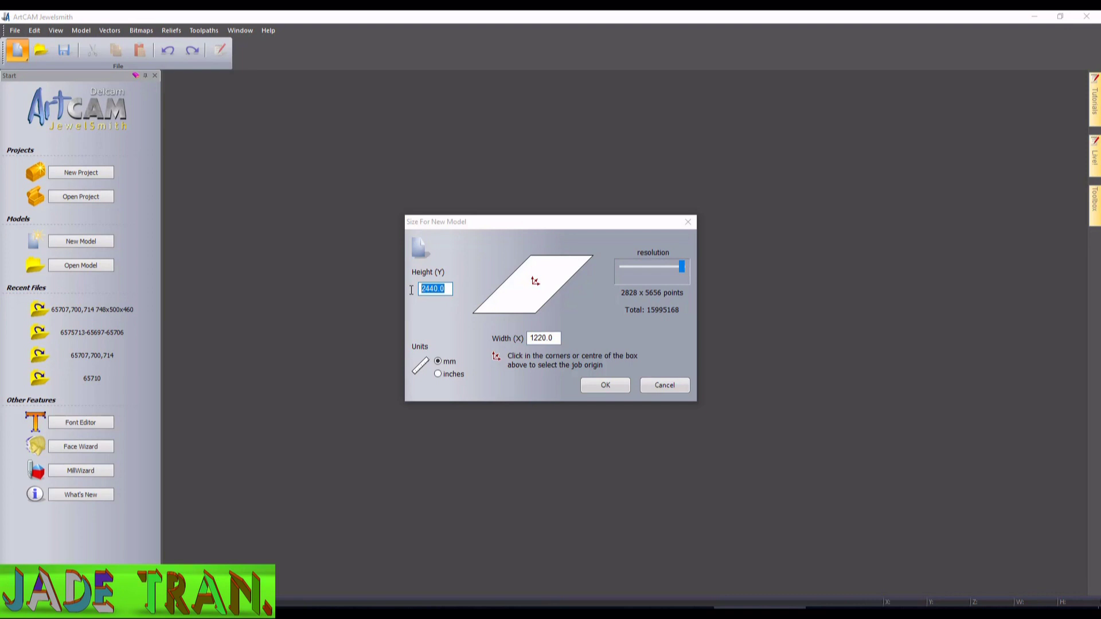
double_click(529, 338)
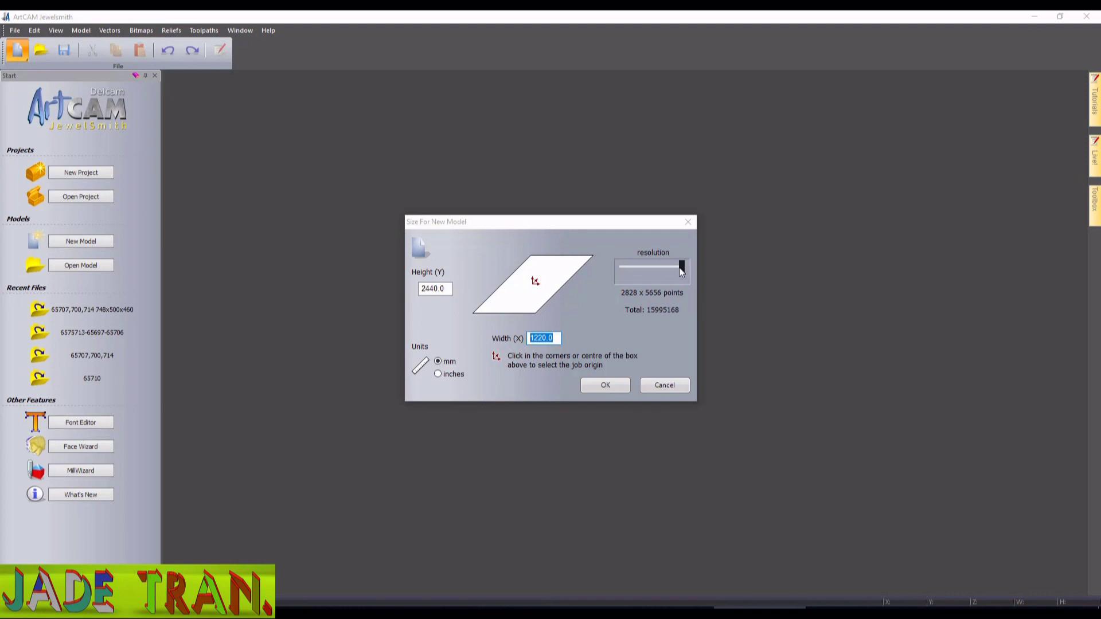
drag(679, 268, 657, 280)
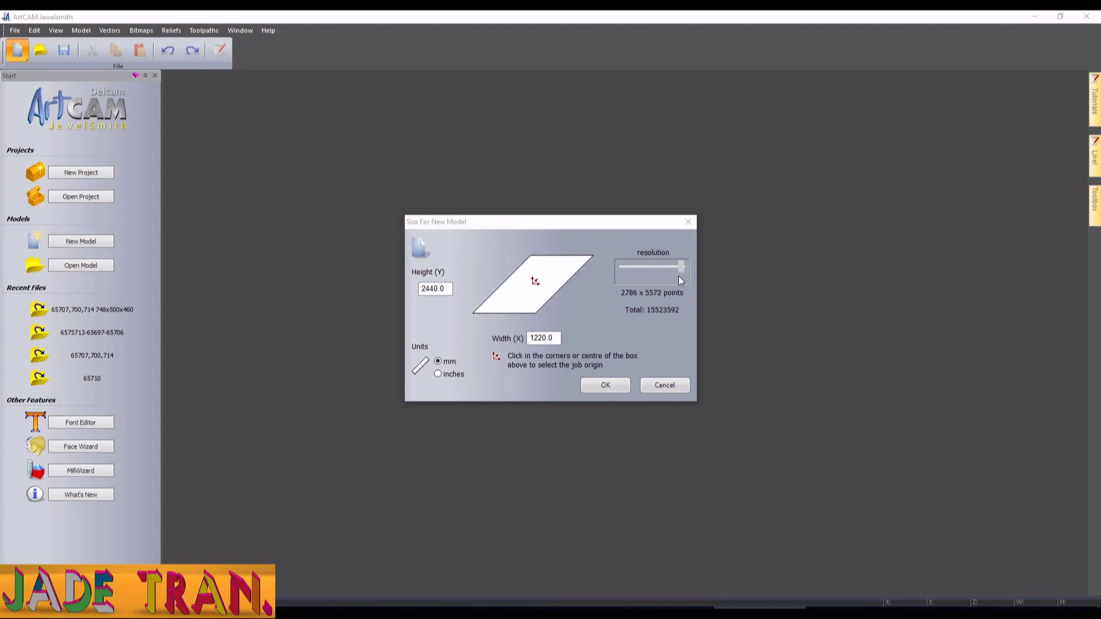
mouse_move(679, 276)
mouse_down()
mouse_move(646, 269)
mouse_move(698, 274)
mouse_up()
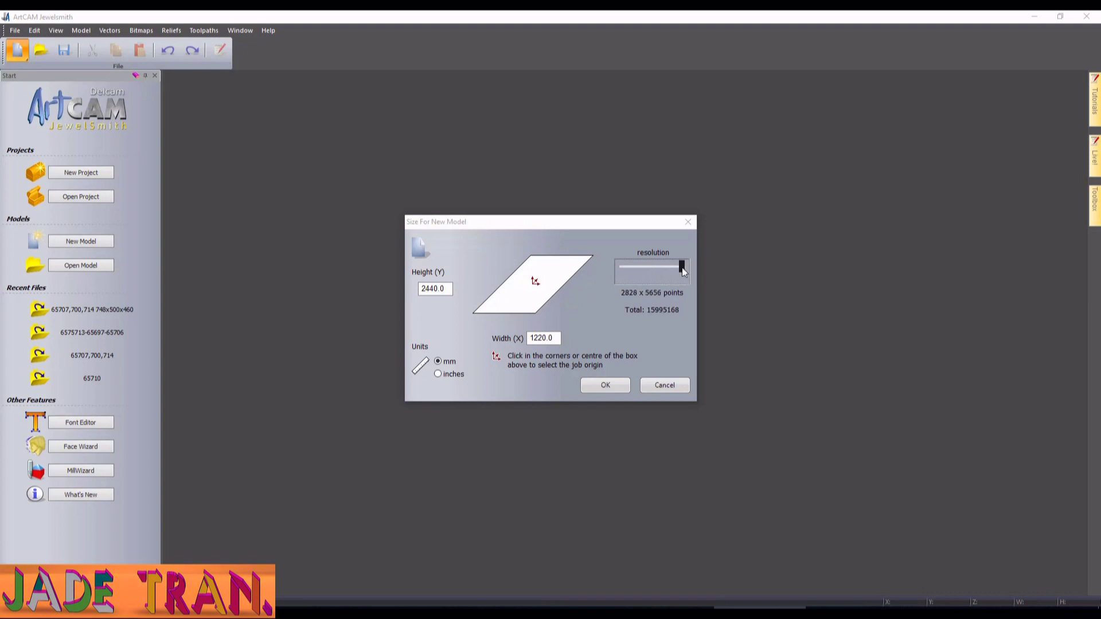
drag(684, 272, 683, 272)
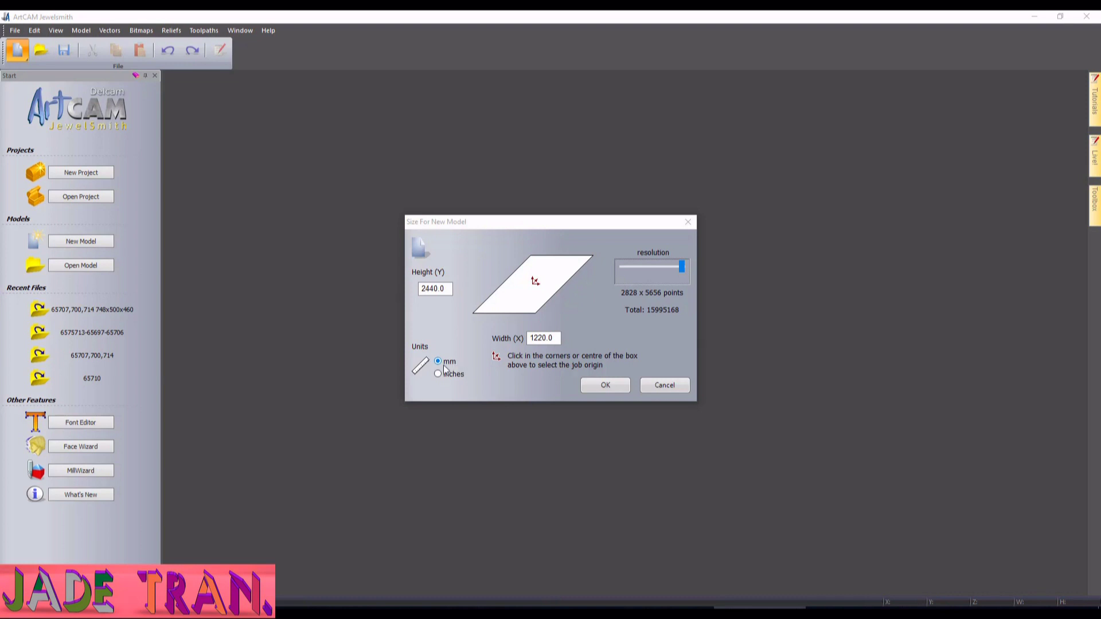
click(606, 386)
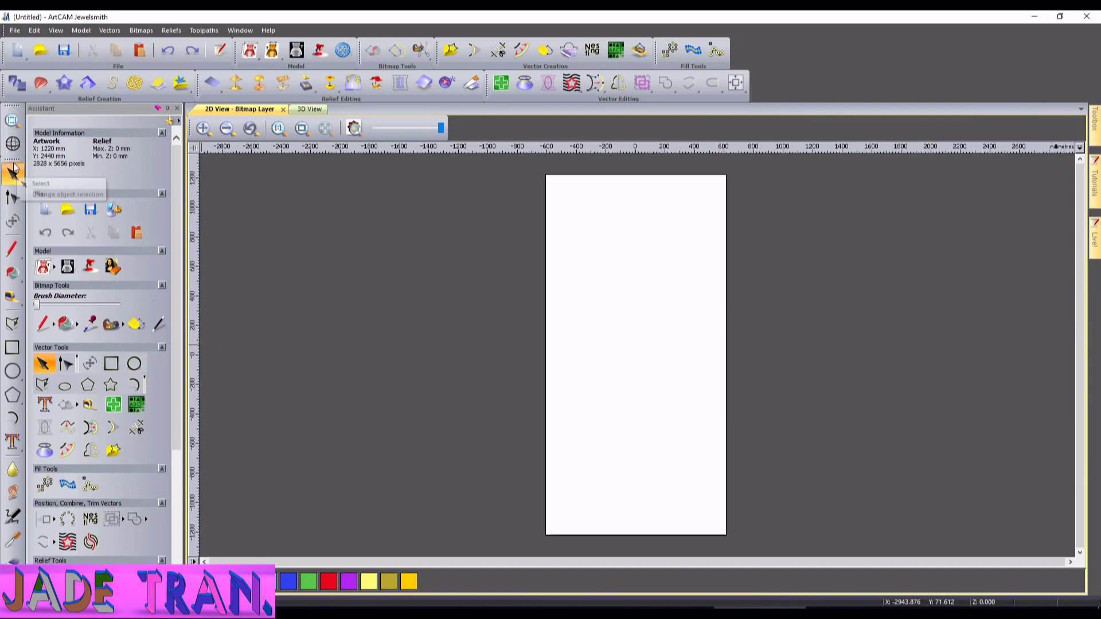
Float the Design Tools toolbar over the workspace and dock it back in its original place
drag(13, 158, 193, 211)
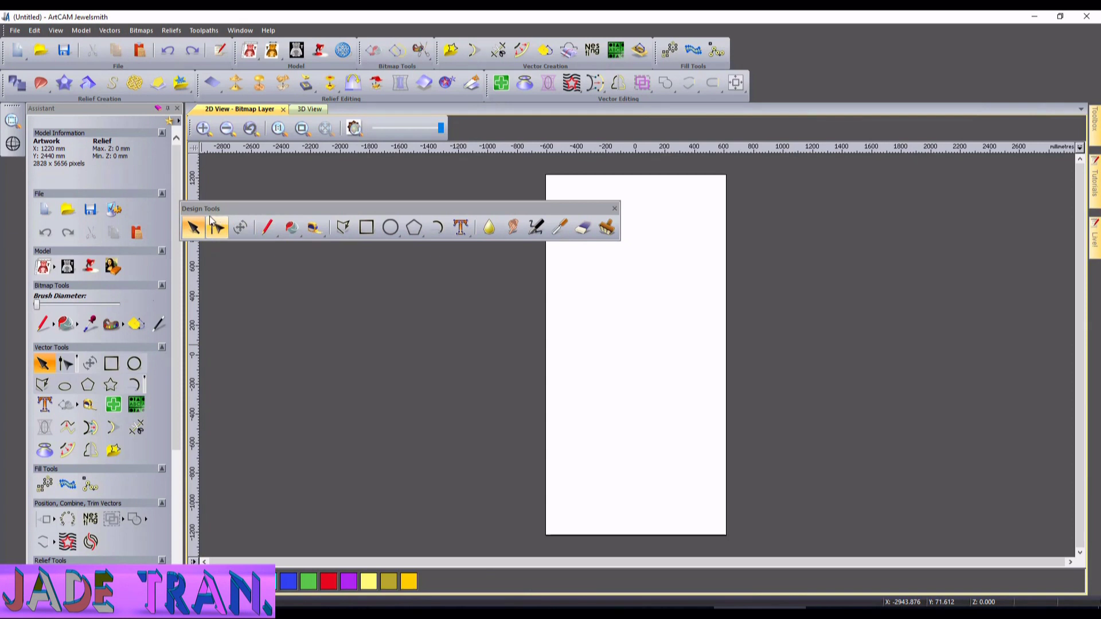
drag(356, 208, 2, 181)
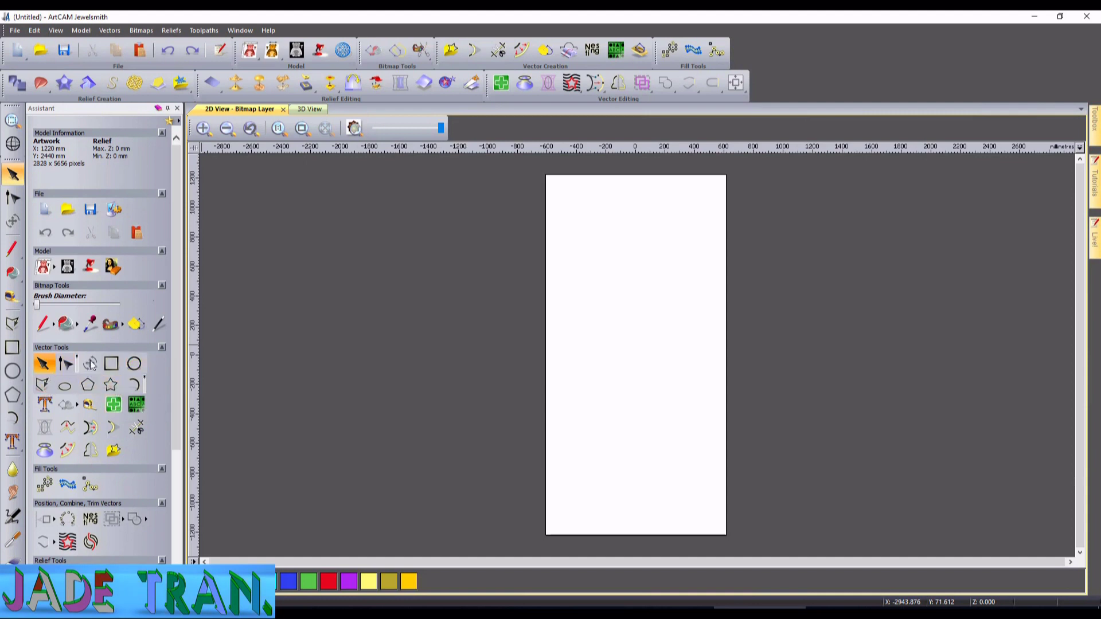
Collapse the selection and shape tool groups in Vector Tools into flyouts, and expand them again
click(145, 378)
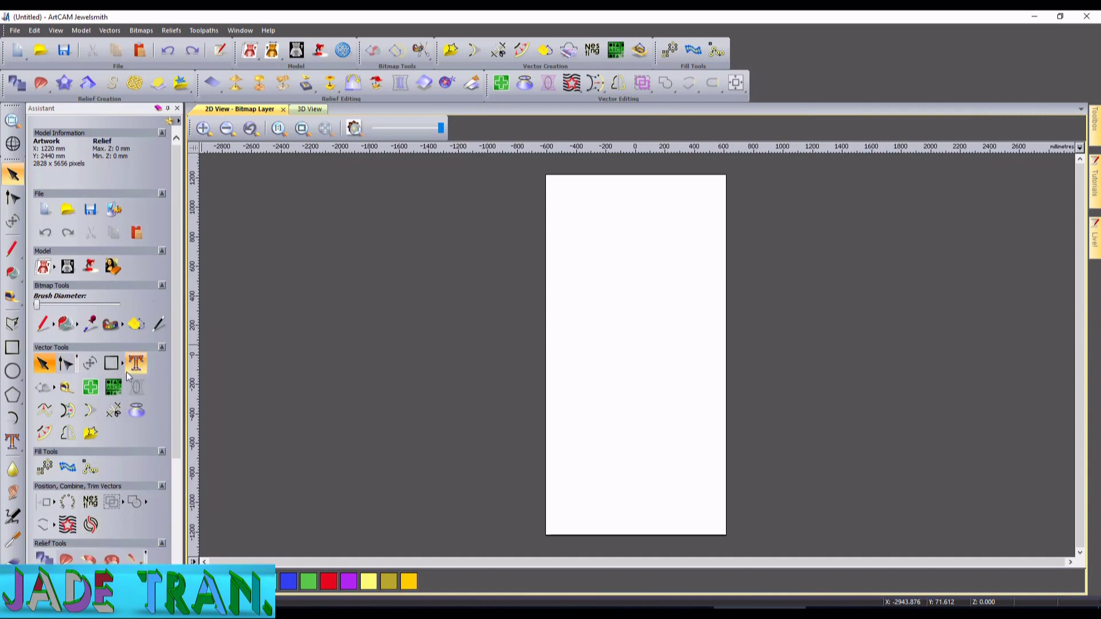
click(77, 360)
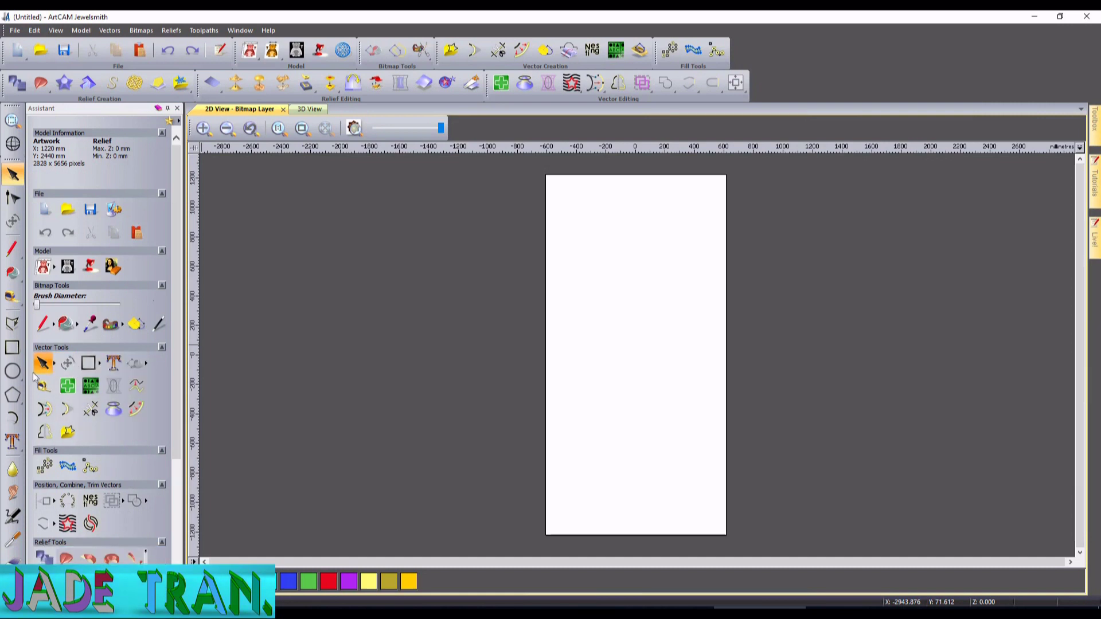
click(100, 364)
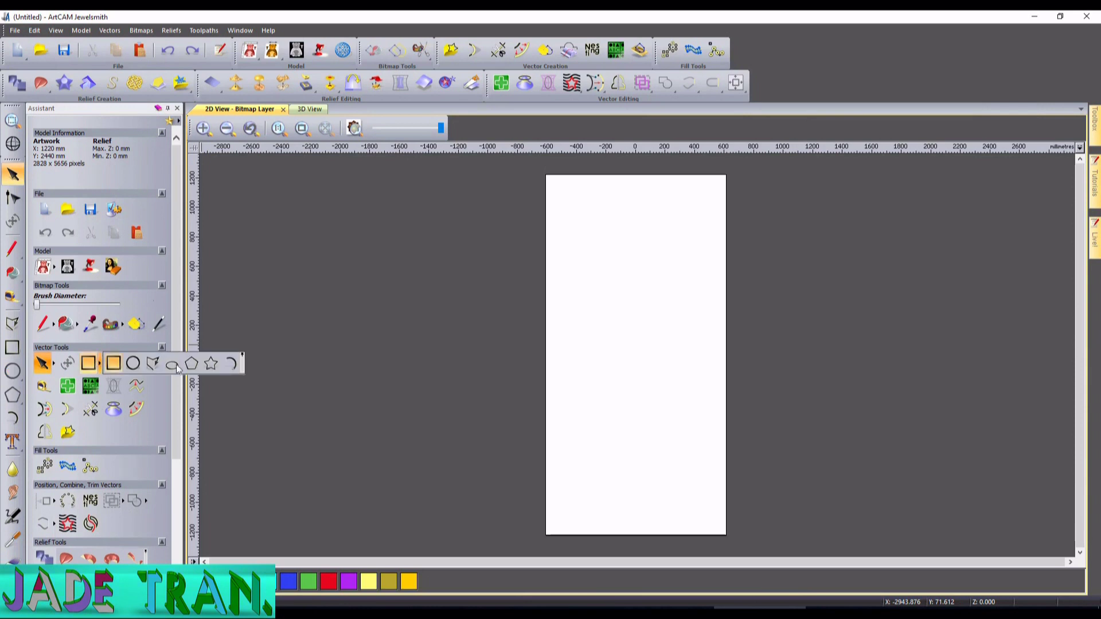
click(242, 360)
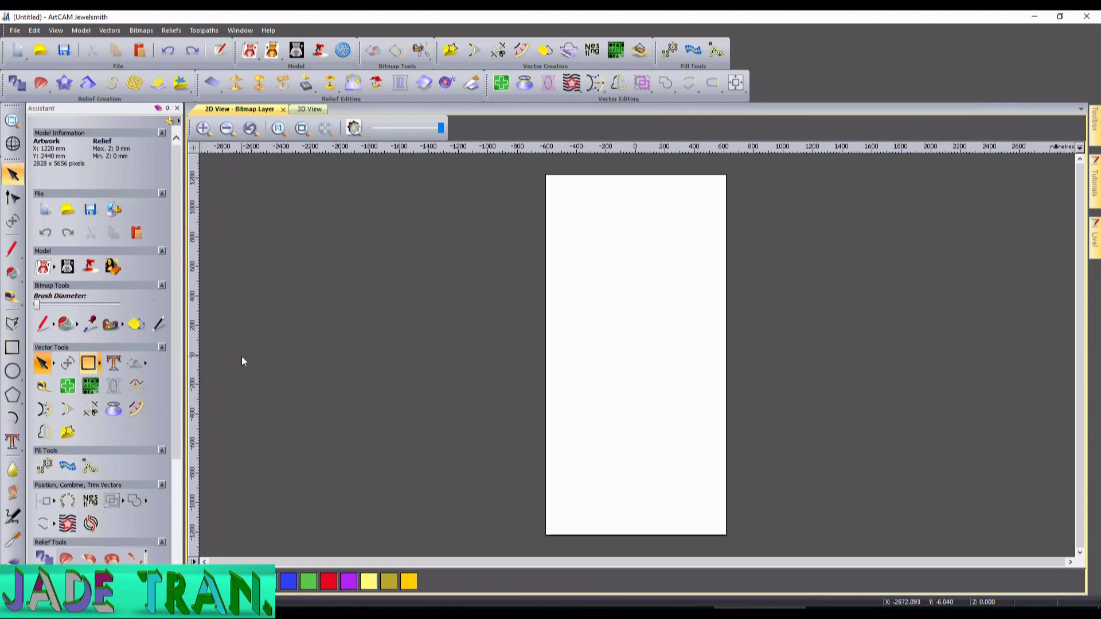
click(53, 363)
click(99, 360)
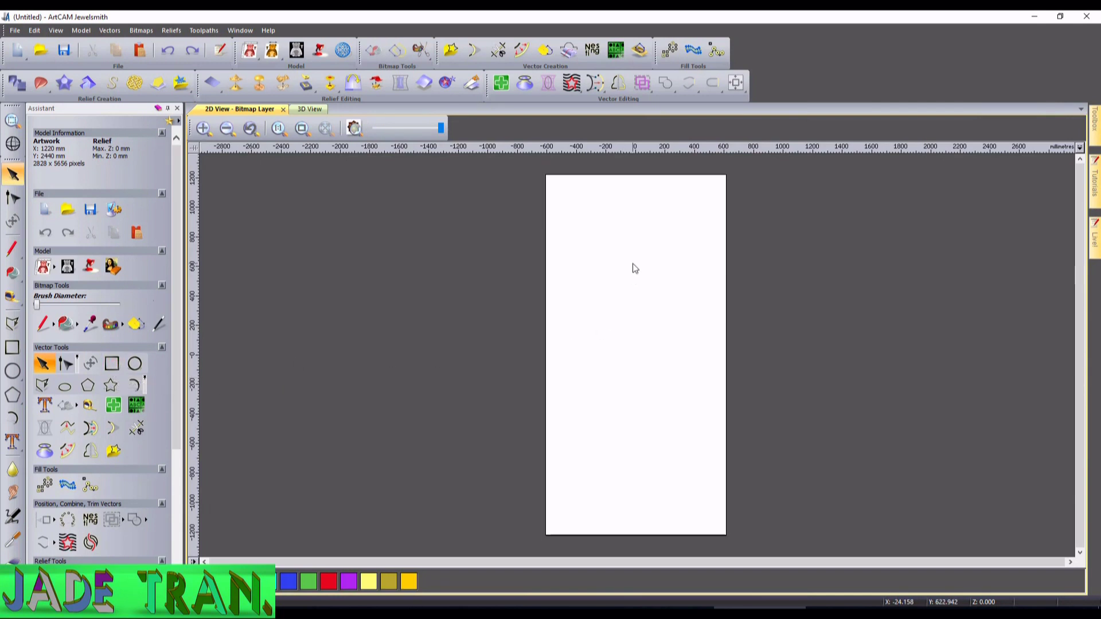
Create a 150 x 150 mm rectangle centred at X 0, Y 0, trying out a corner radius, and inspect its corner
click(113, 365)
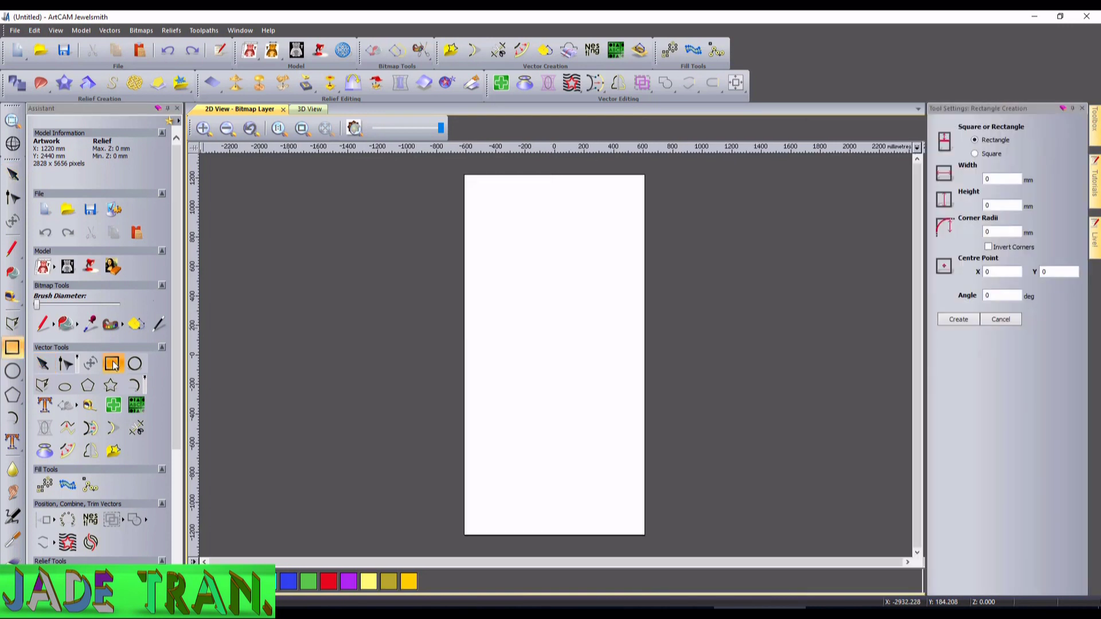
click(1001, 179)
text(150)
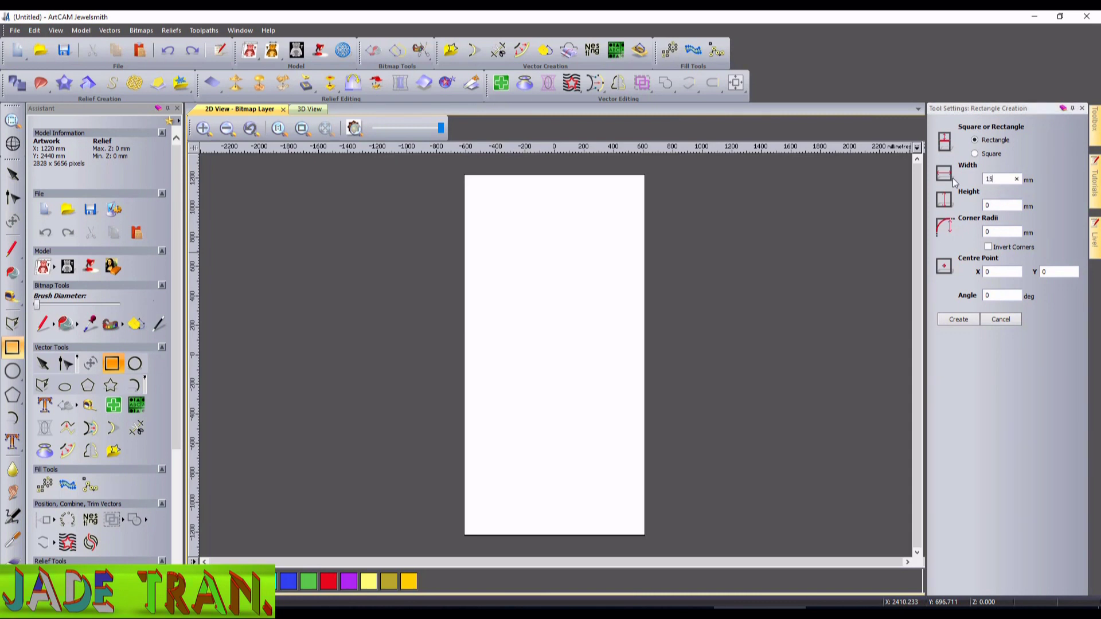
click(992, 206)
text(150)
click(985, 232)
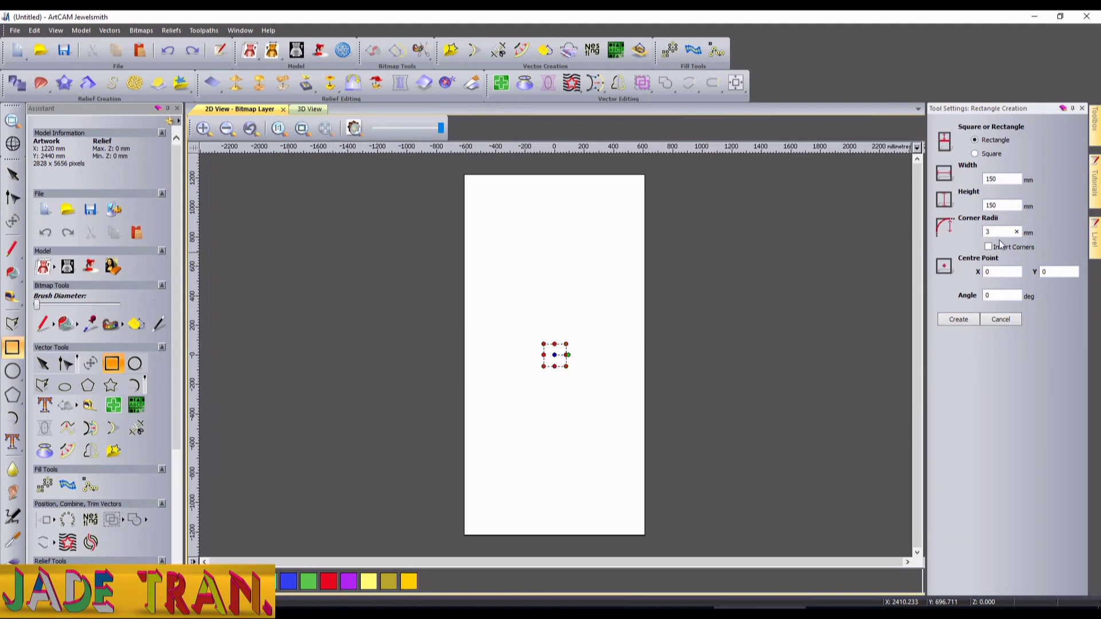
scroll(572, 351, up, 10)
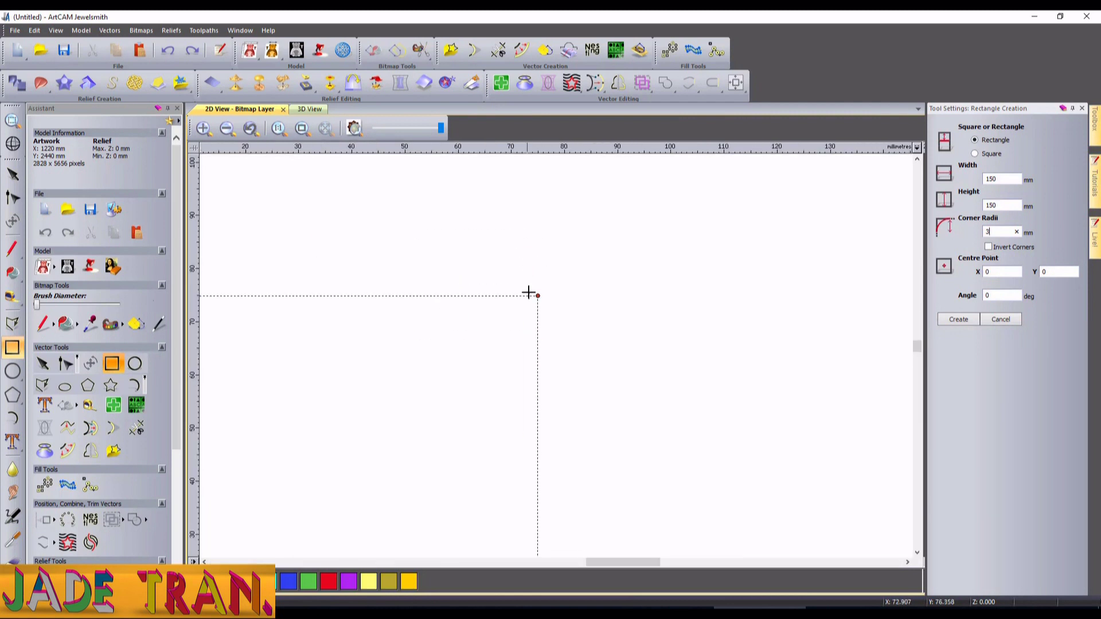
scroll(528, 293, up, 10)
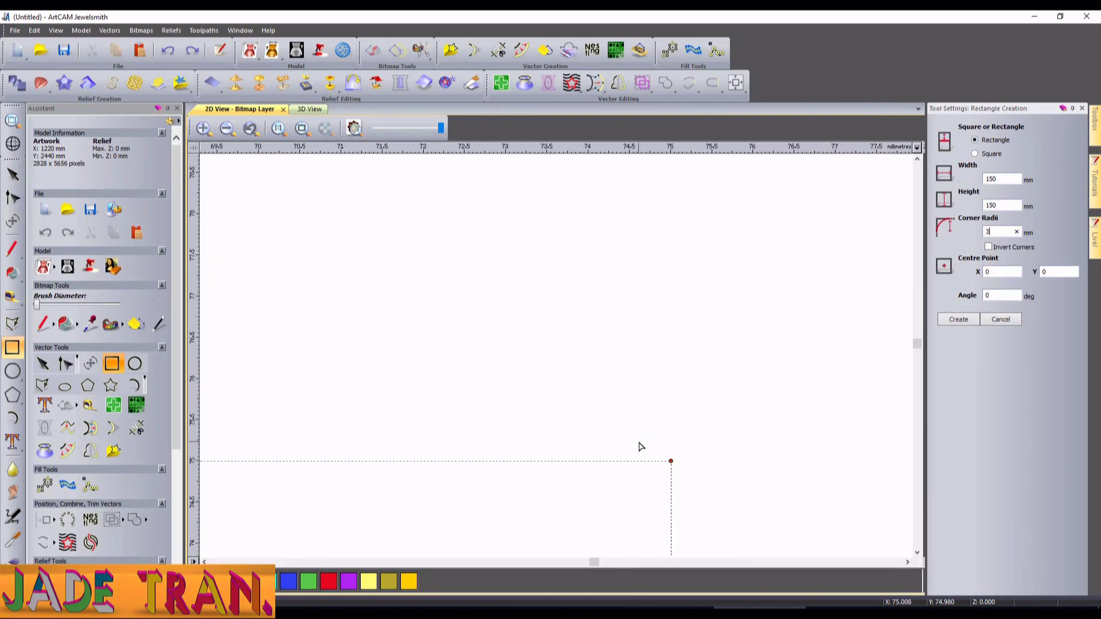
scroll(640, 447, down, 15)
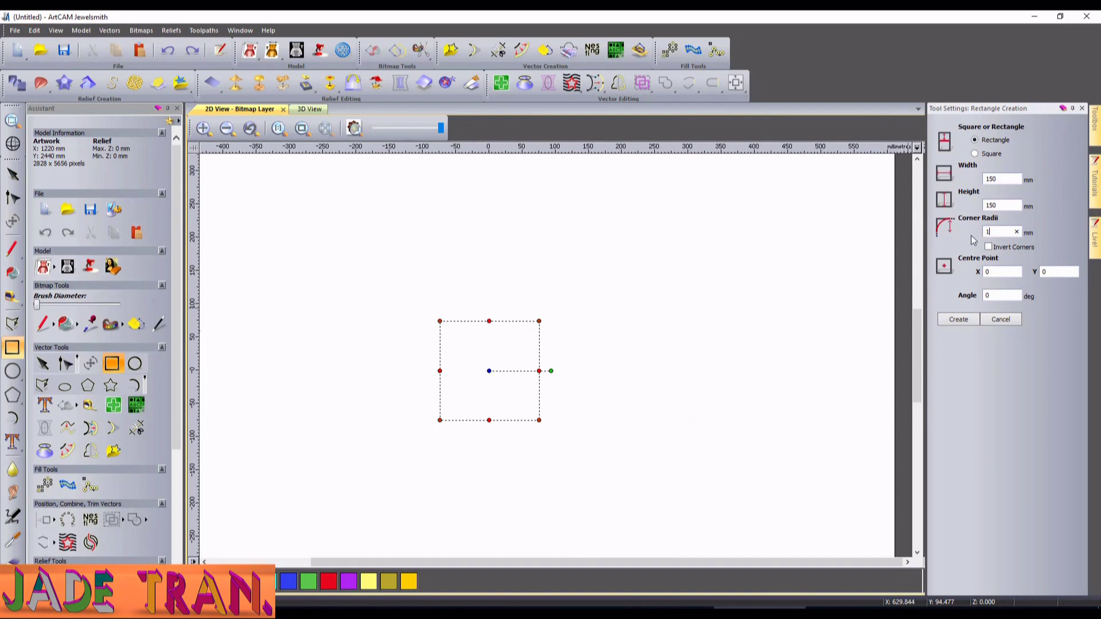
key(Return)
scroll(582, 310, up, 11)
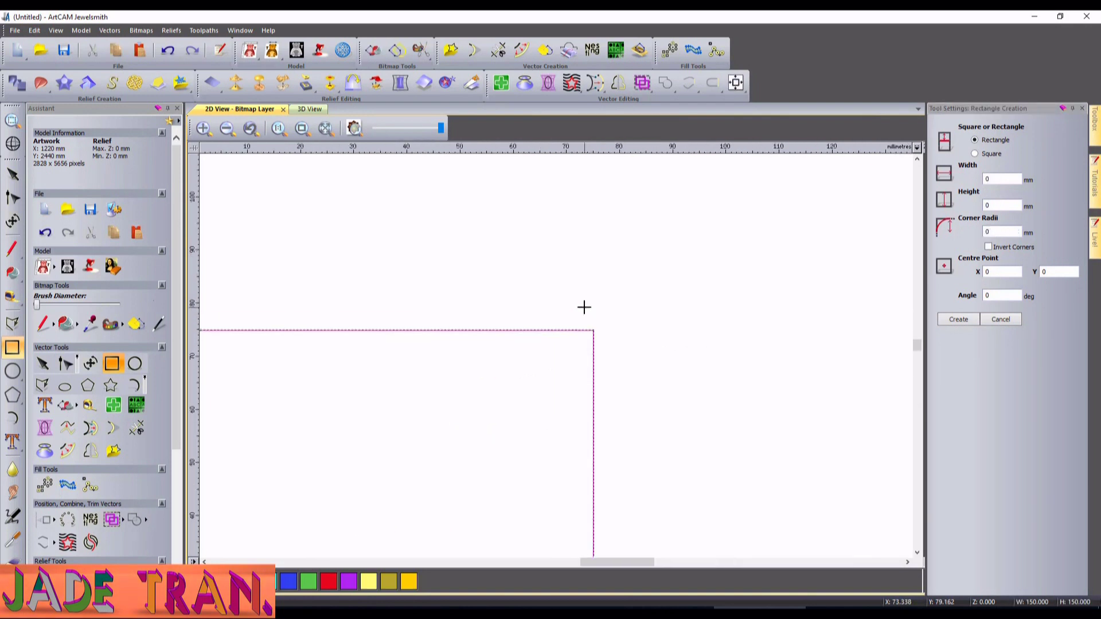
scroll(631, 424, down, 4)
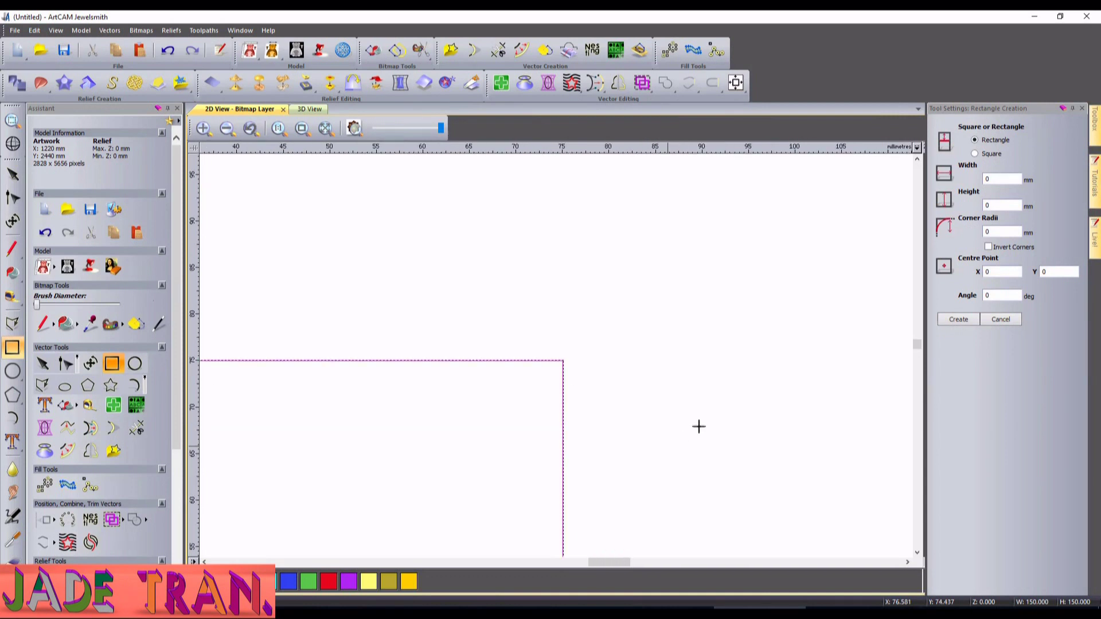
scroll(682, 368, down, 8)
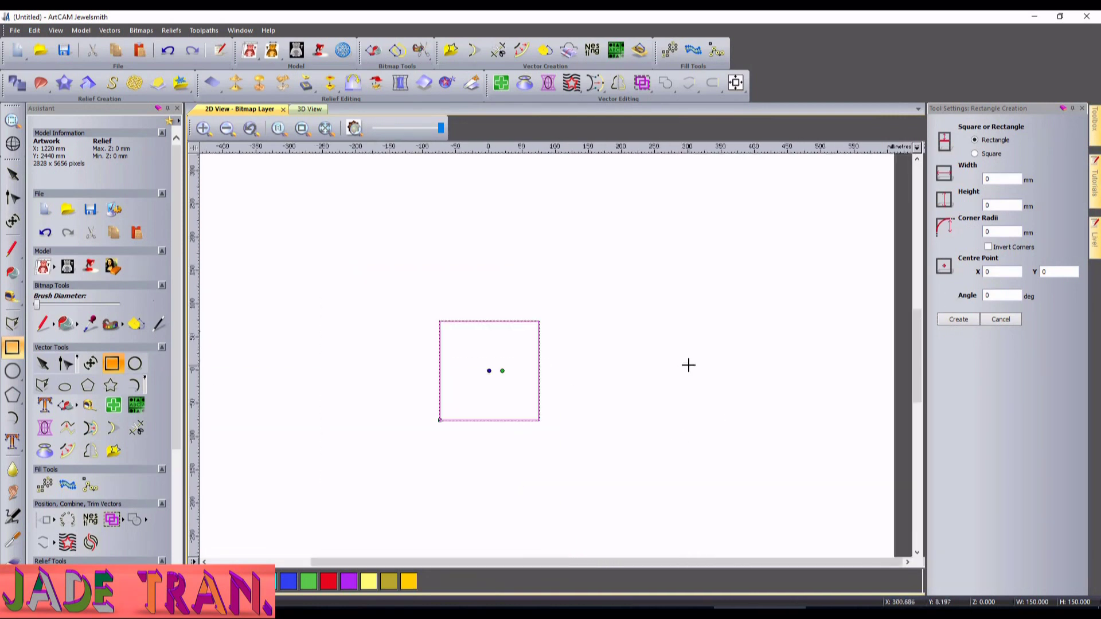
Create a 200 x 200 mm rectangle with 50 mm corner radii, centred at X 0, Y 0
double_click(999, 178)
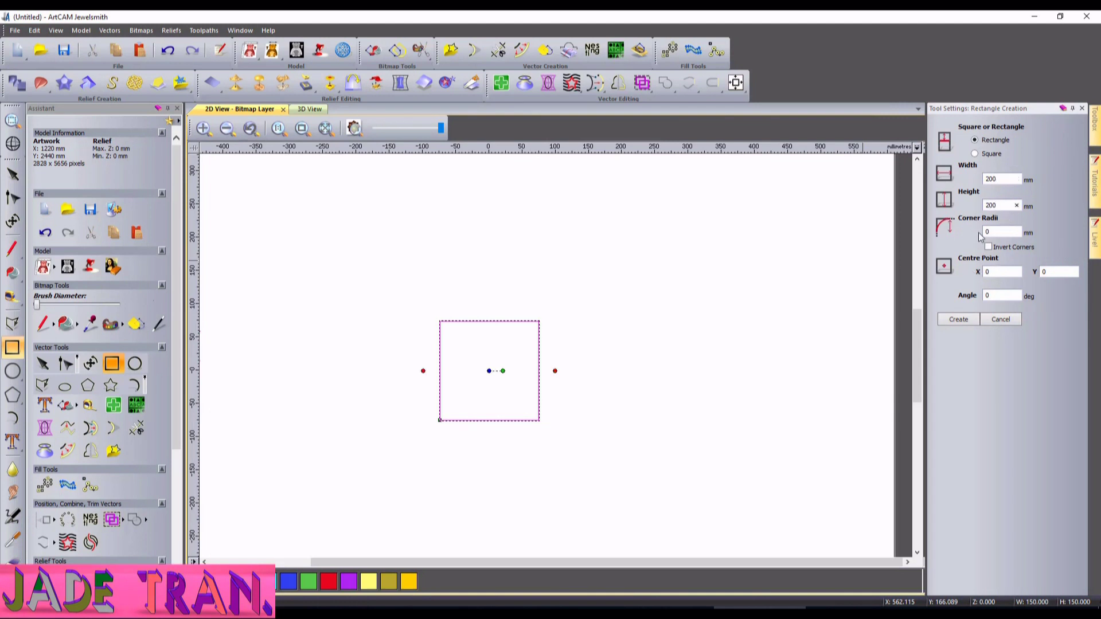
click(986, 232)
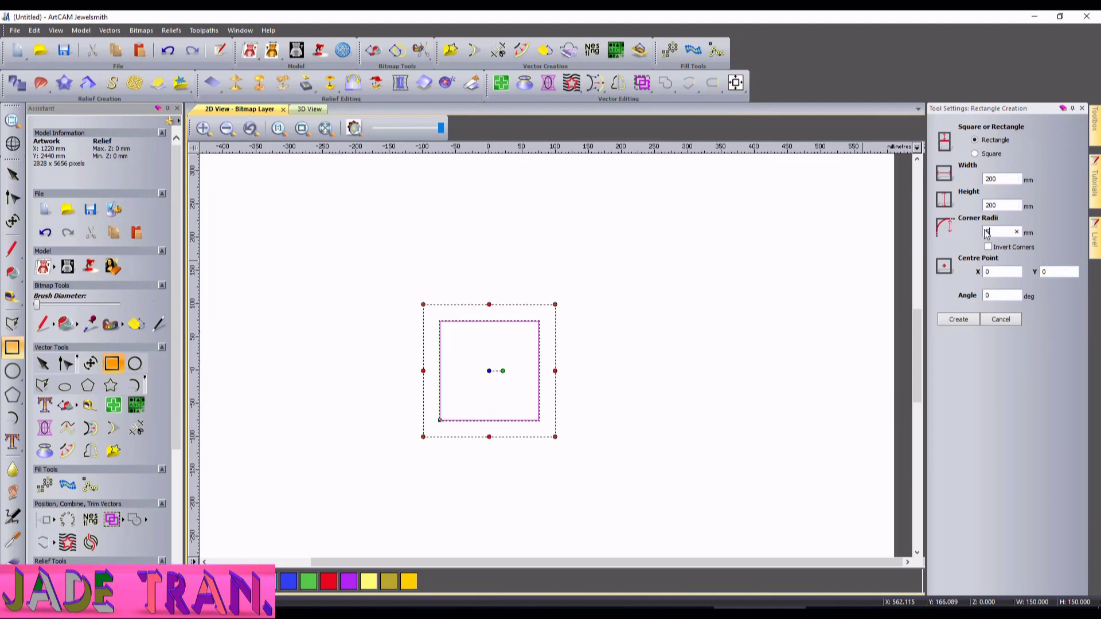
key(Tab)
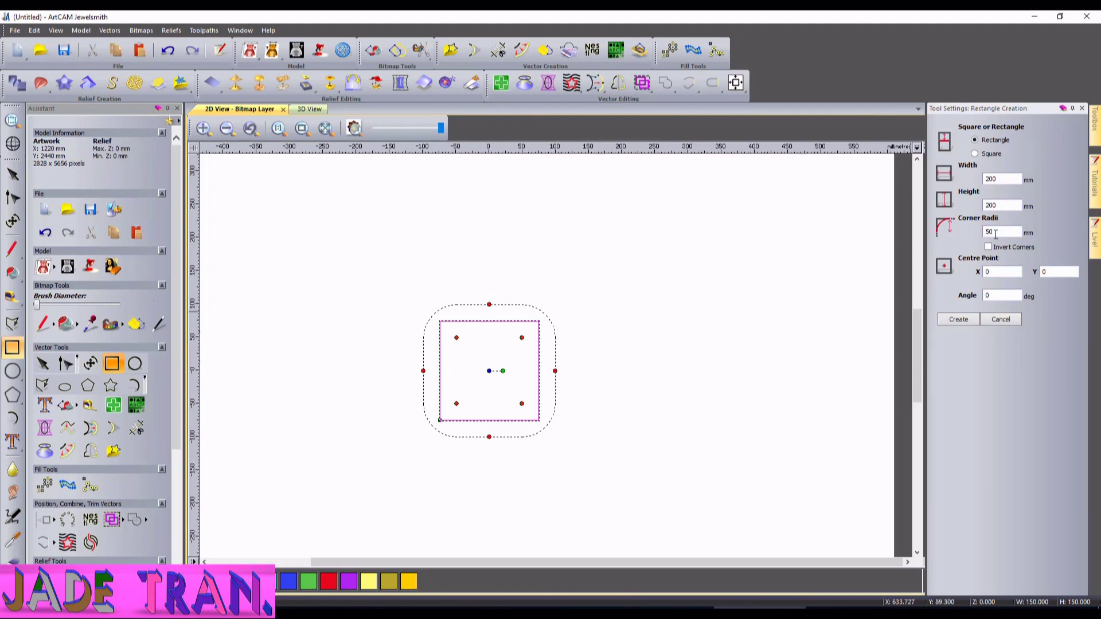
drag(993, 236, 953, 234)
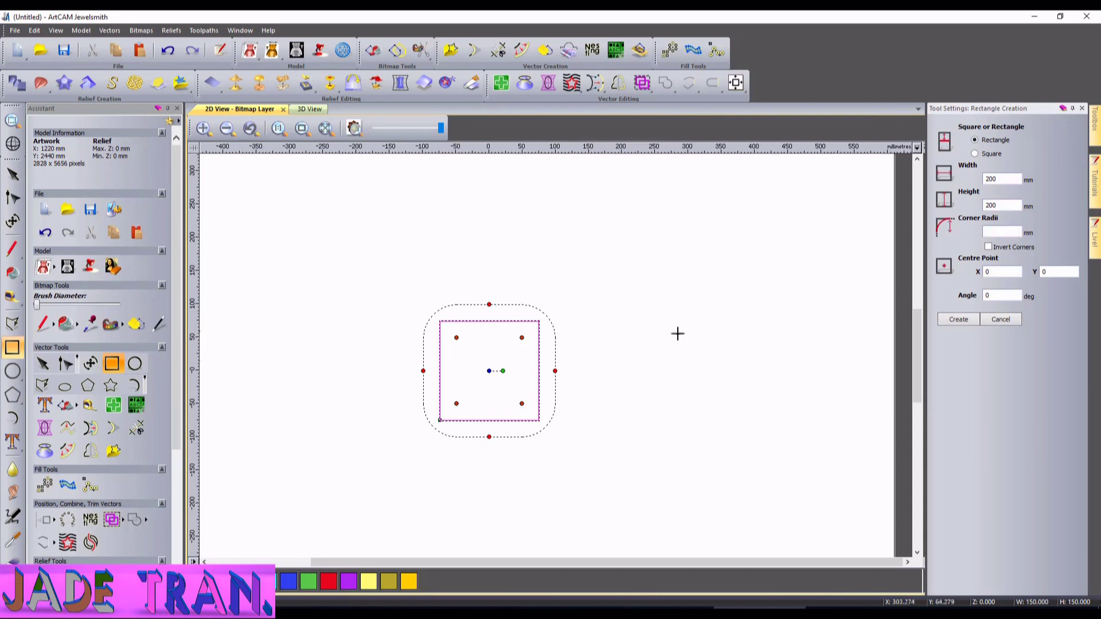
Draw a larger rectangle about 412 x 294 mm around the others, with inverted corners of about 55 mm radius
drag(395, 253, 633, 420)
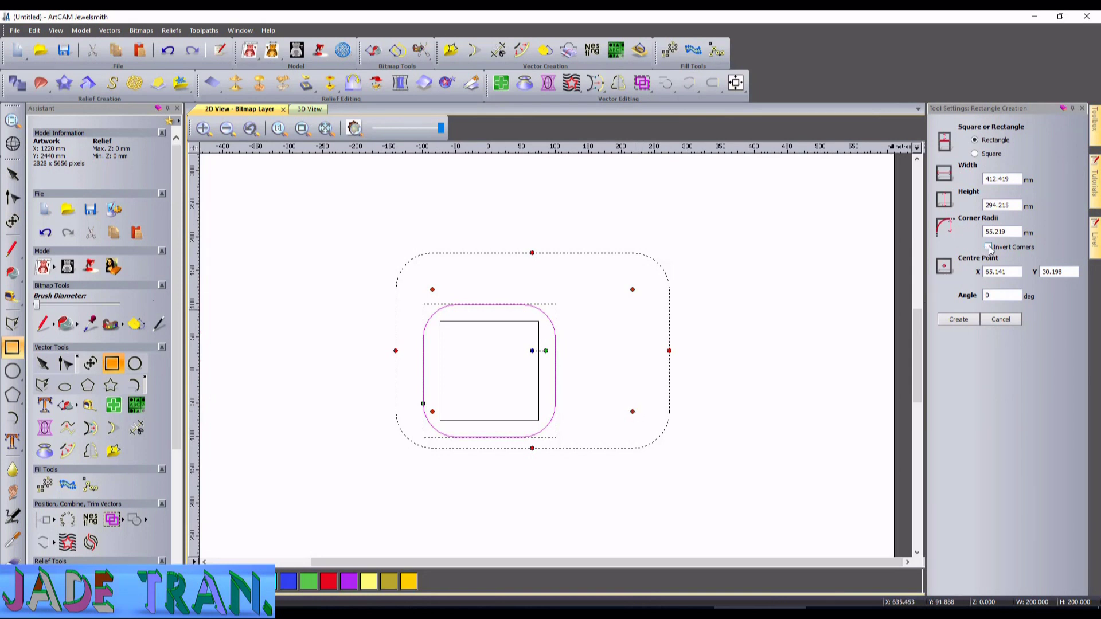
click(989, 247)
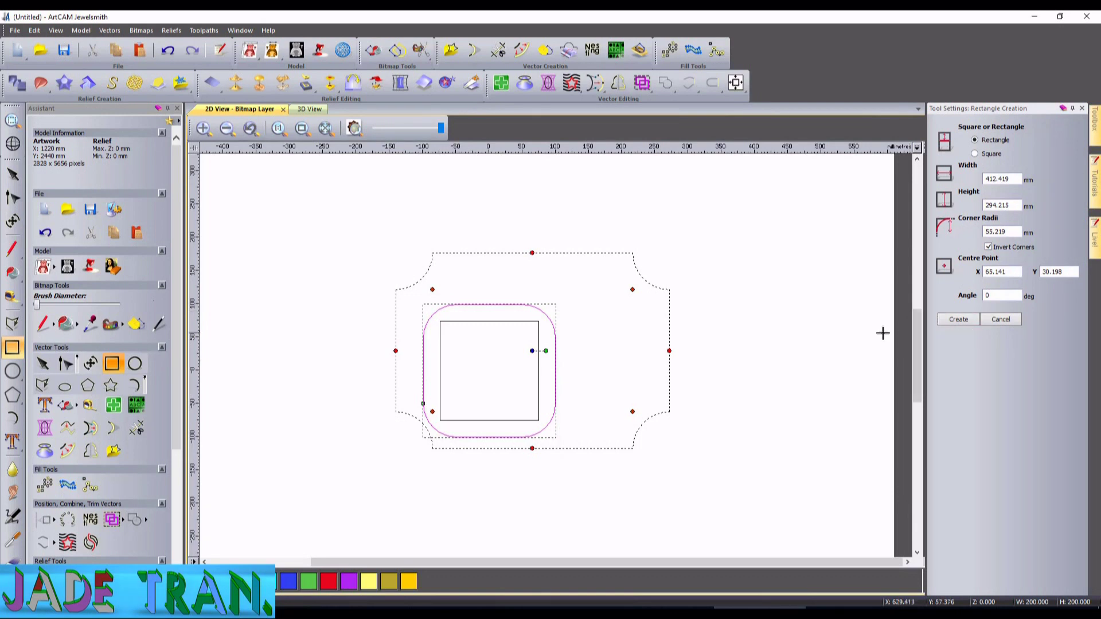
click(958, 320)
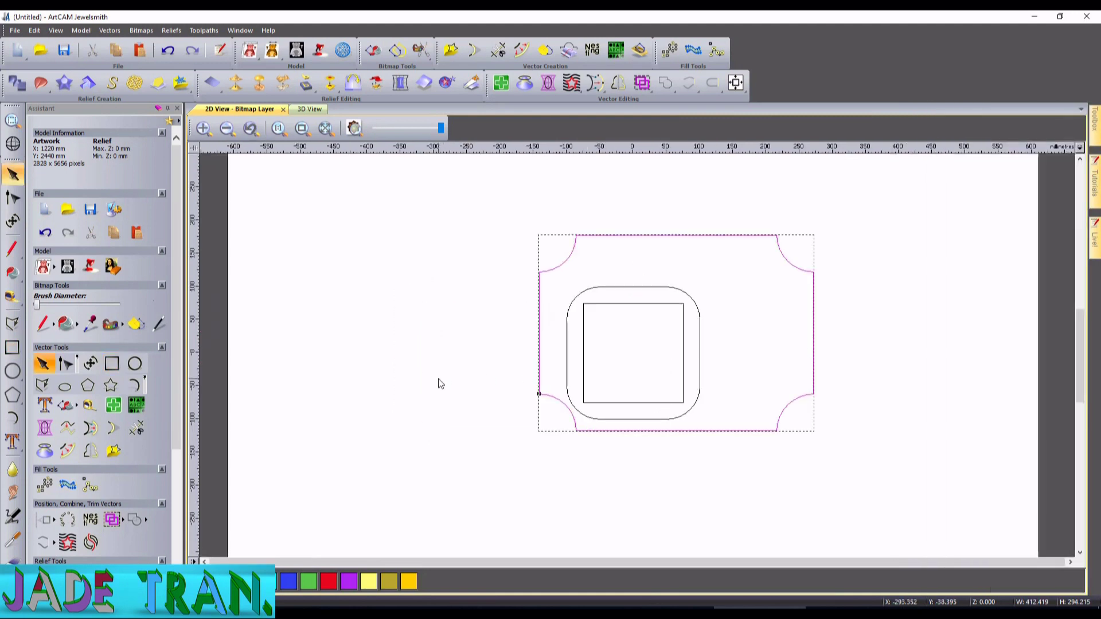
Delete all three rectangles from the model
drag(432, 202, 907, 503)
key(Delete)
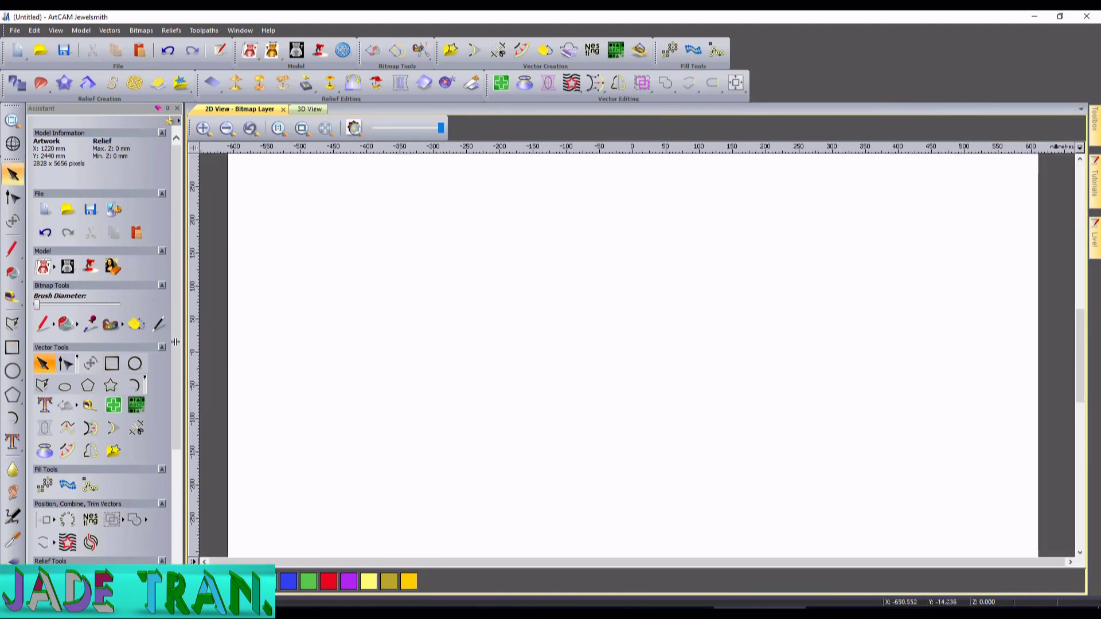
Draw a circle centred at about X -142, Y 47 with a 100 mm radius, and switch its size entry to diameter
click(135, 364)
drag(518, 321, 454, 440)
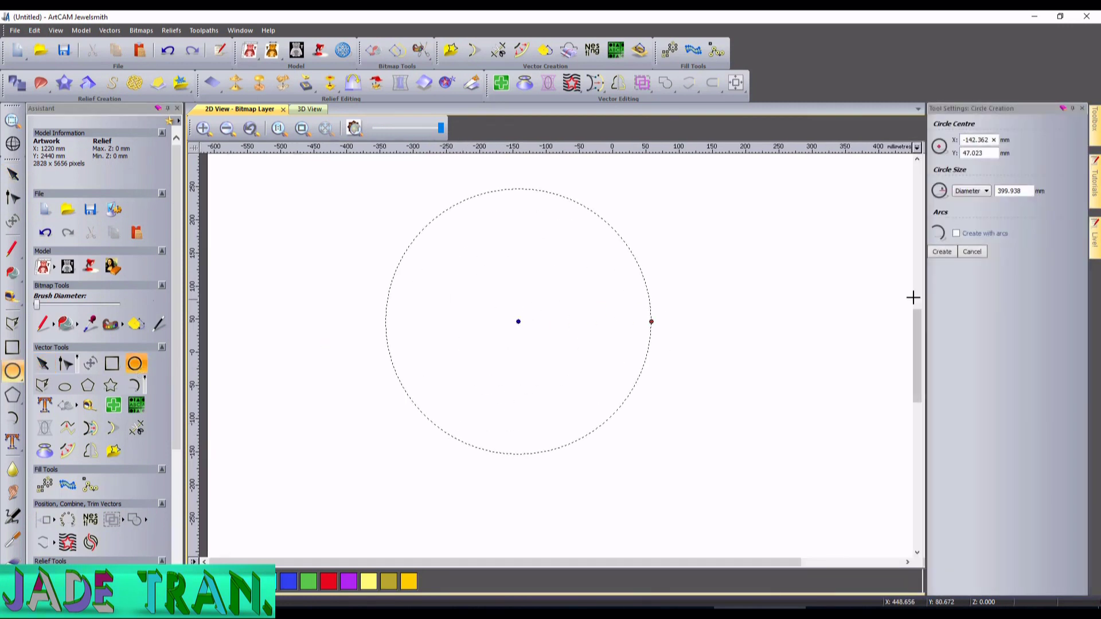
click(987, 193)
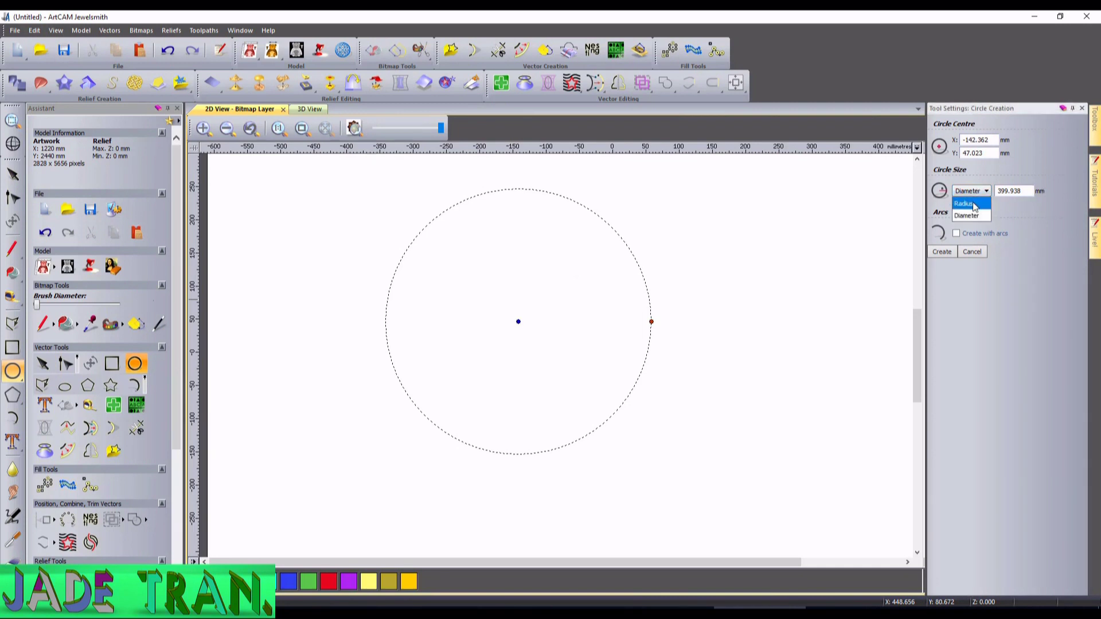
click(973, 204)
key(Tab)
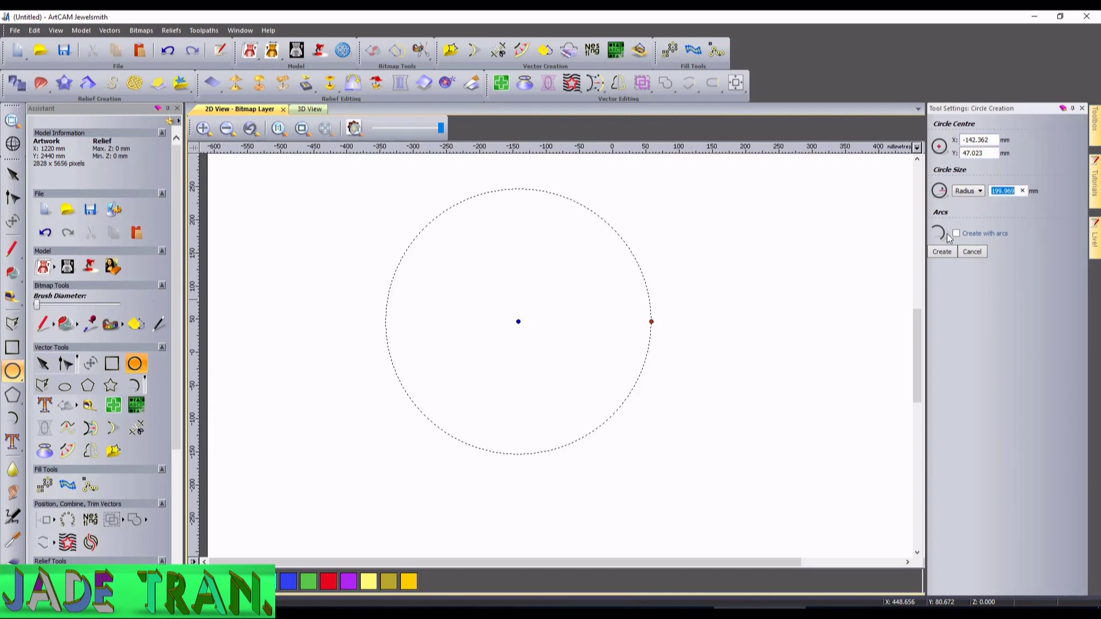
text(100)
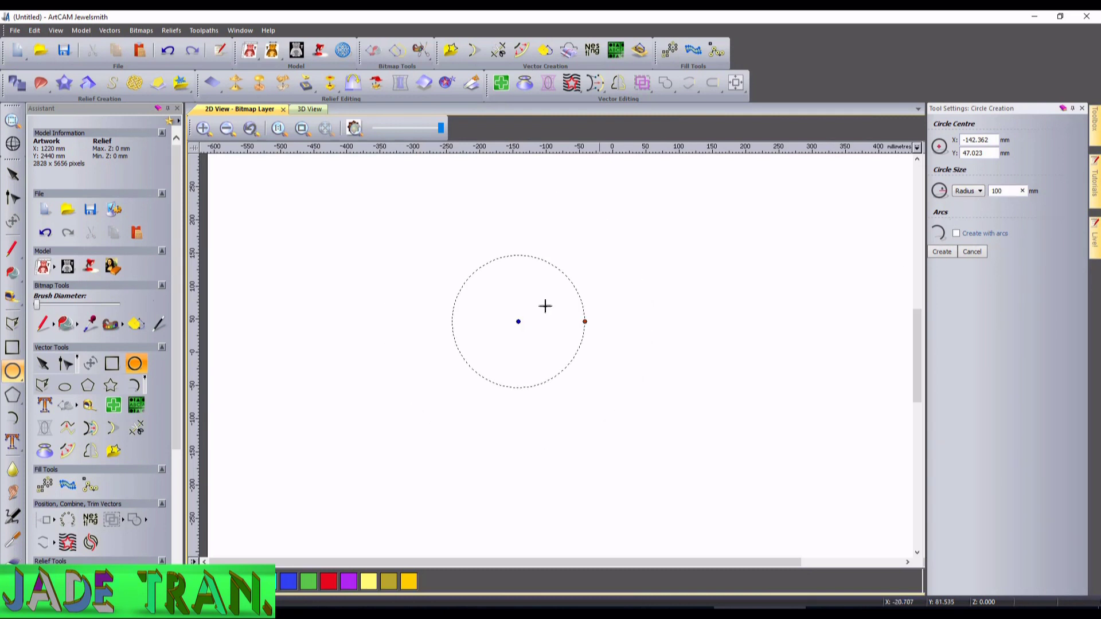
click(973, 191)
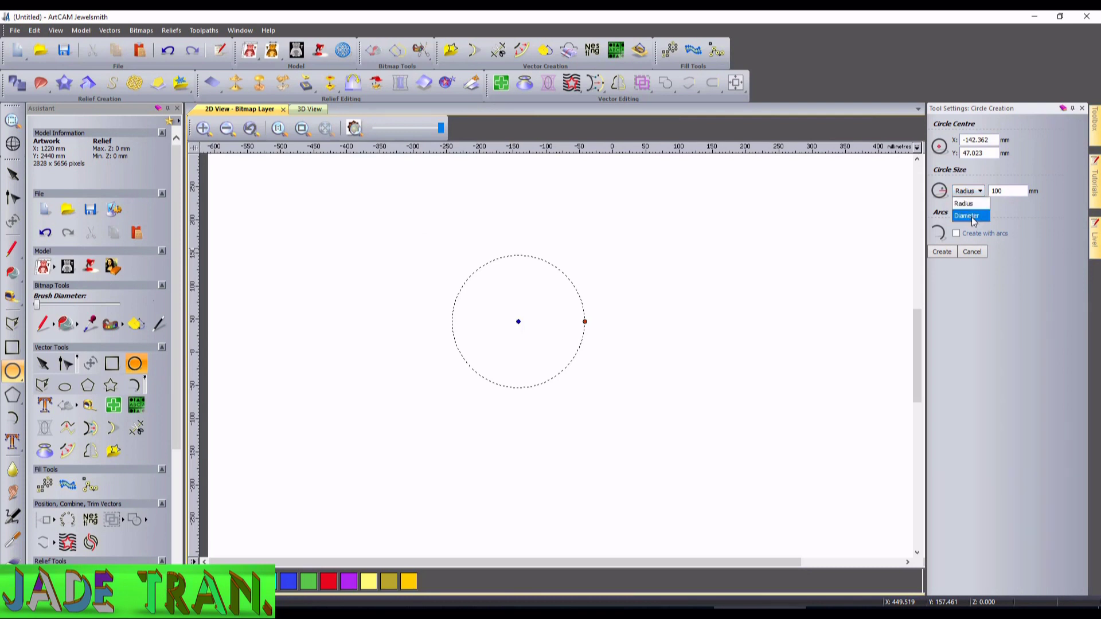
click(972, 218)
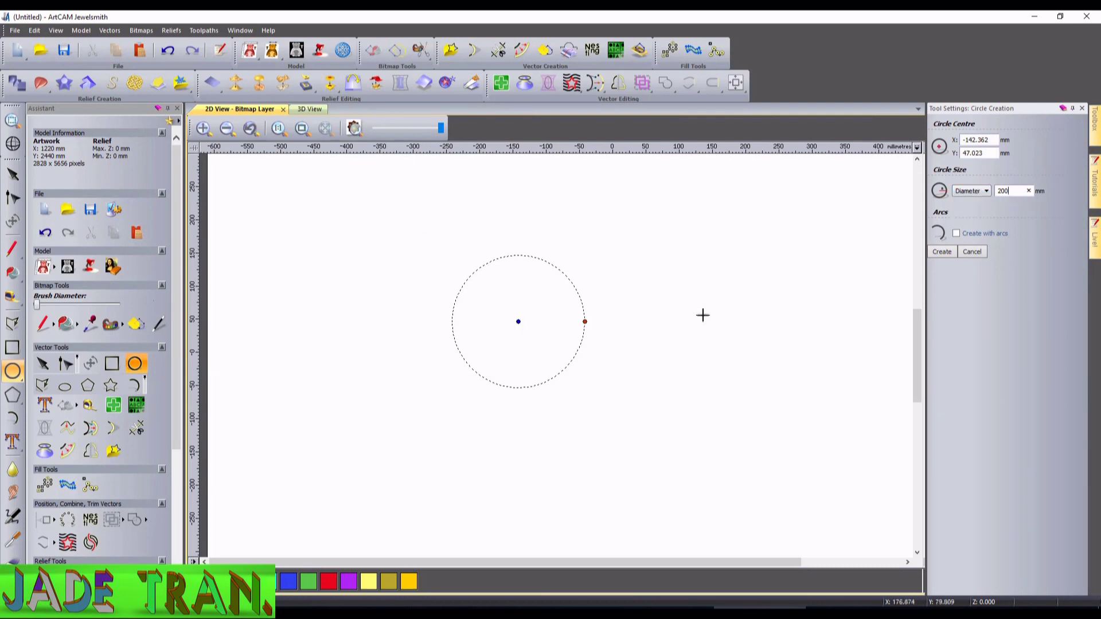
Create a second, overlapping circle centred at about X 103, Y -7 with a diameter of 500 mm
click(680, 358)
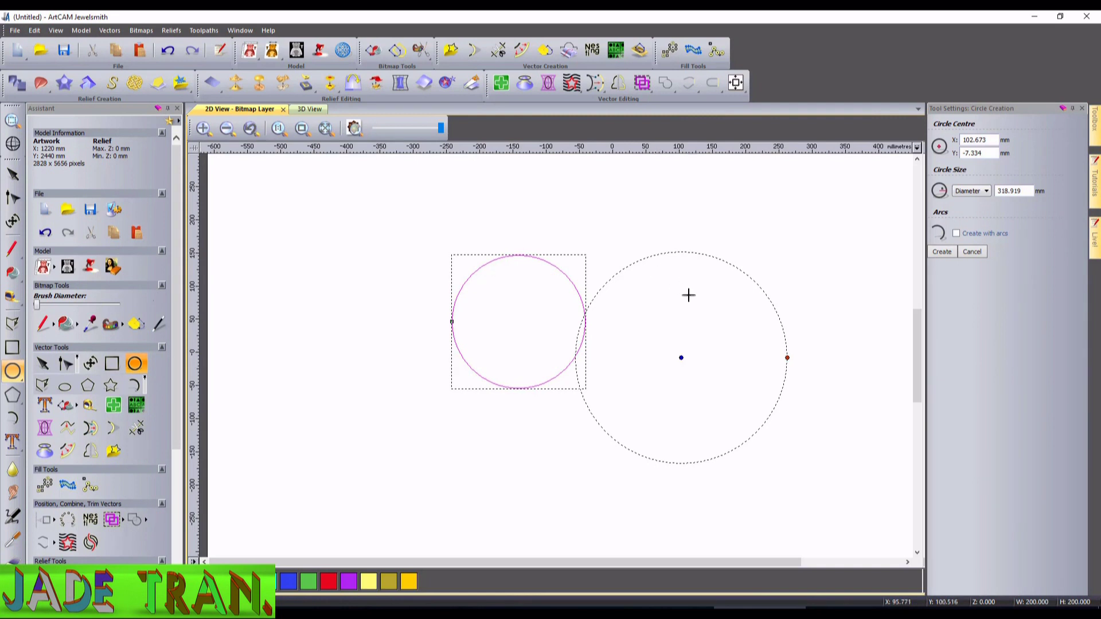
click(1027, 189)
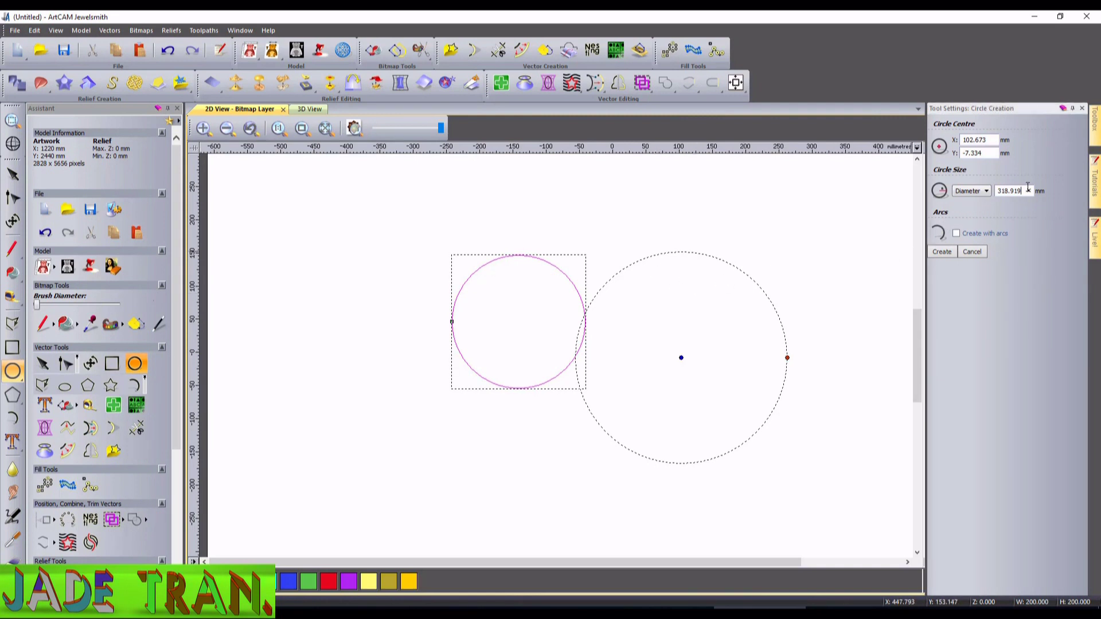
drag(1022, 189, 999, 193)
text(500)
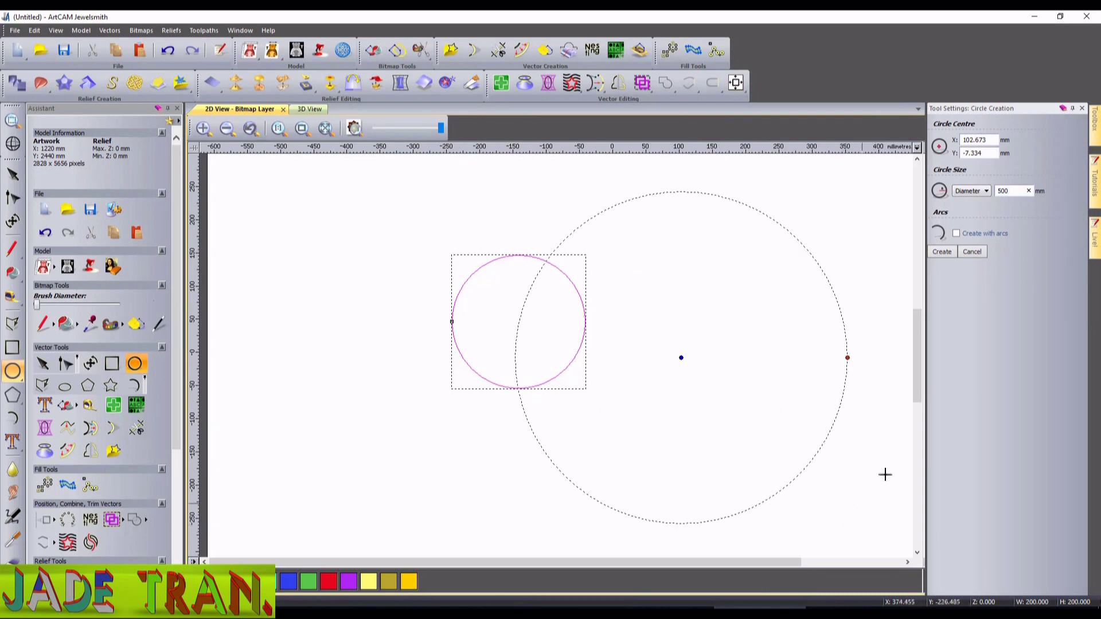
click(941, 253)
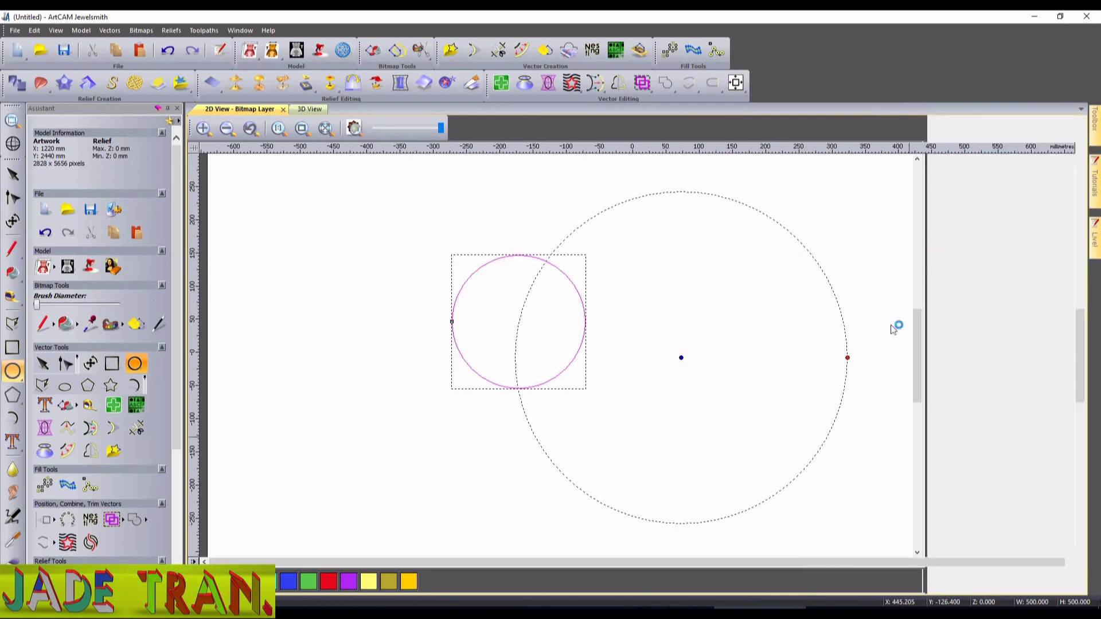
click(934, 467)
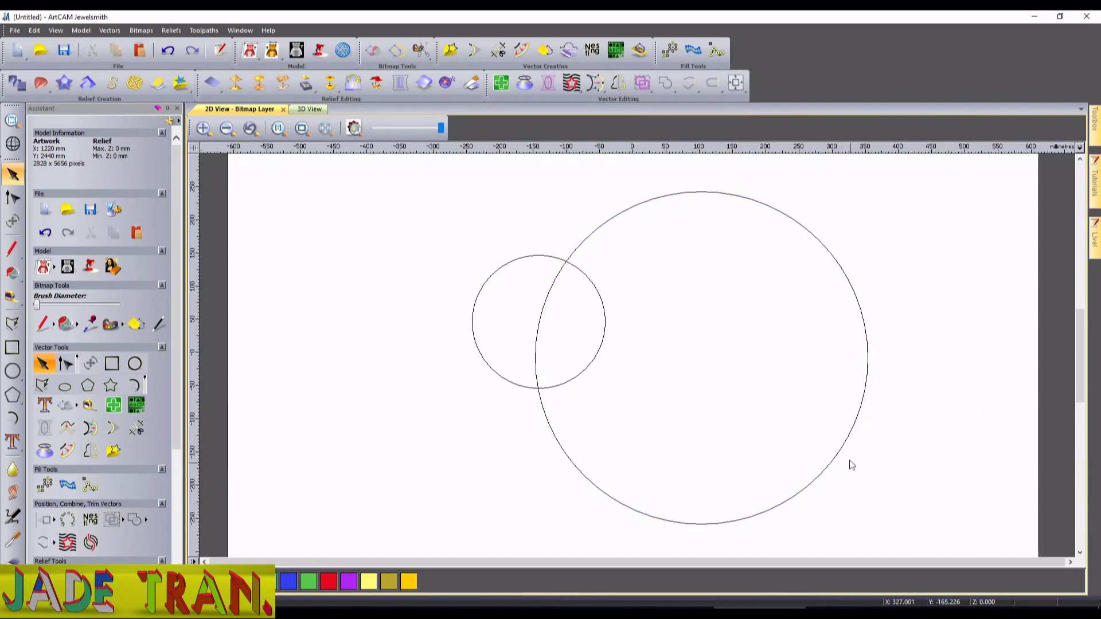
Select the large circle and the small circle in turn to check their width and height
click(843, 446)
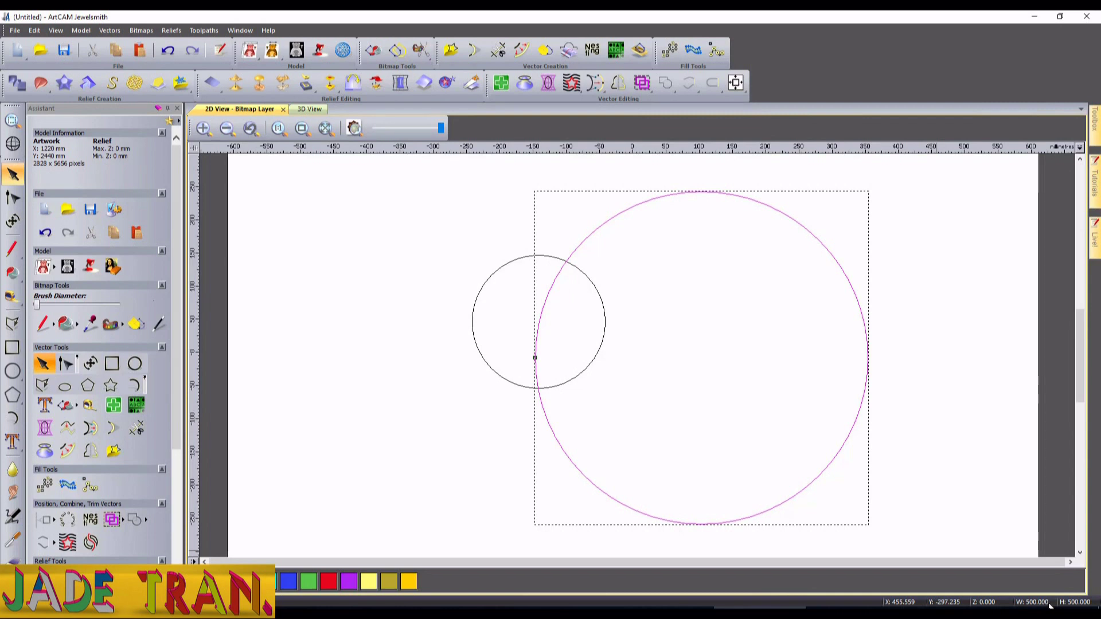
click(590, 364)
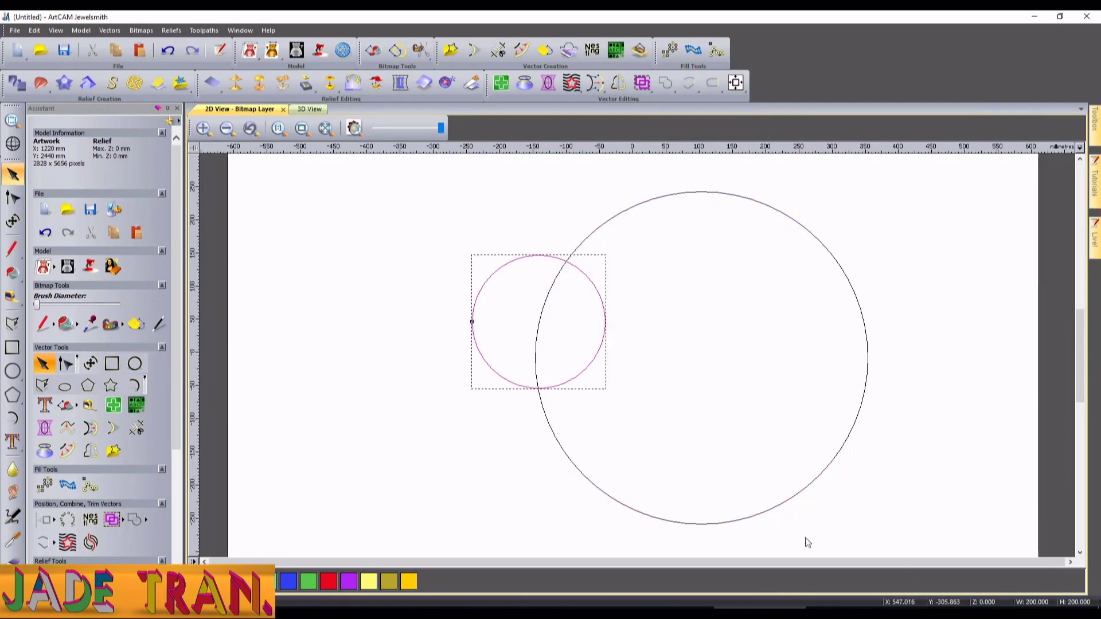
click(666, 429)
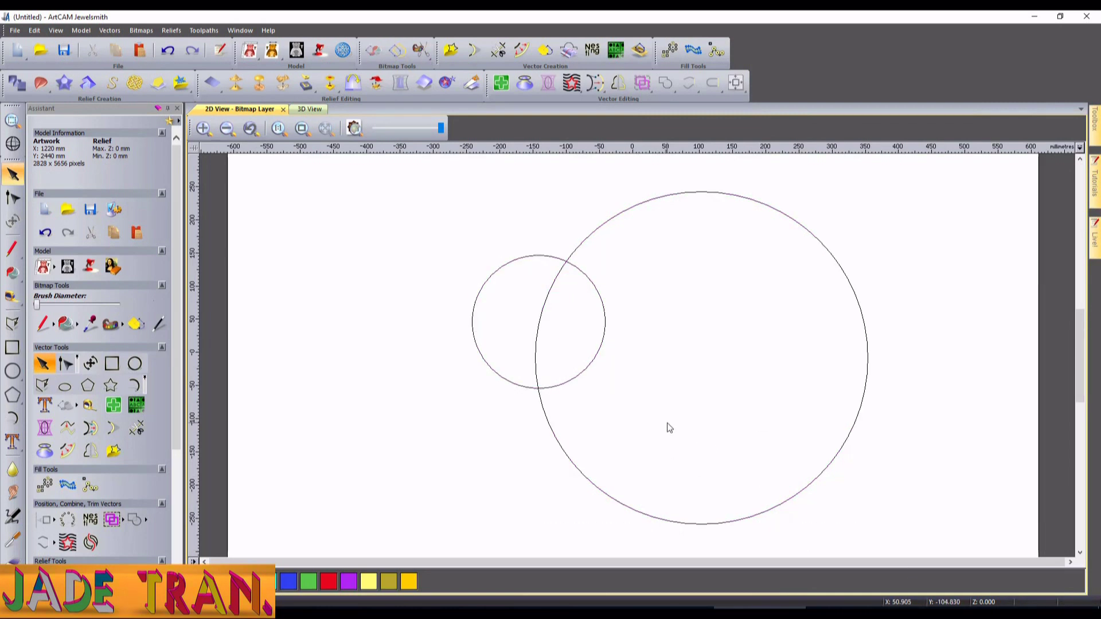
Trace around the large circle with a closed smooth polyline, about 504 x 501 mm, without adding to an existing vector
click(40, 388)
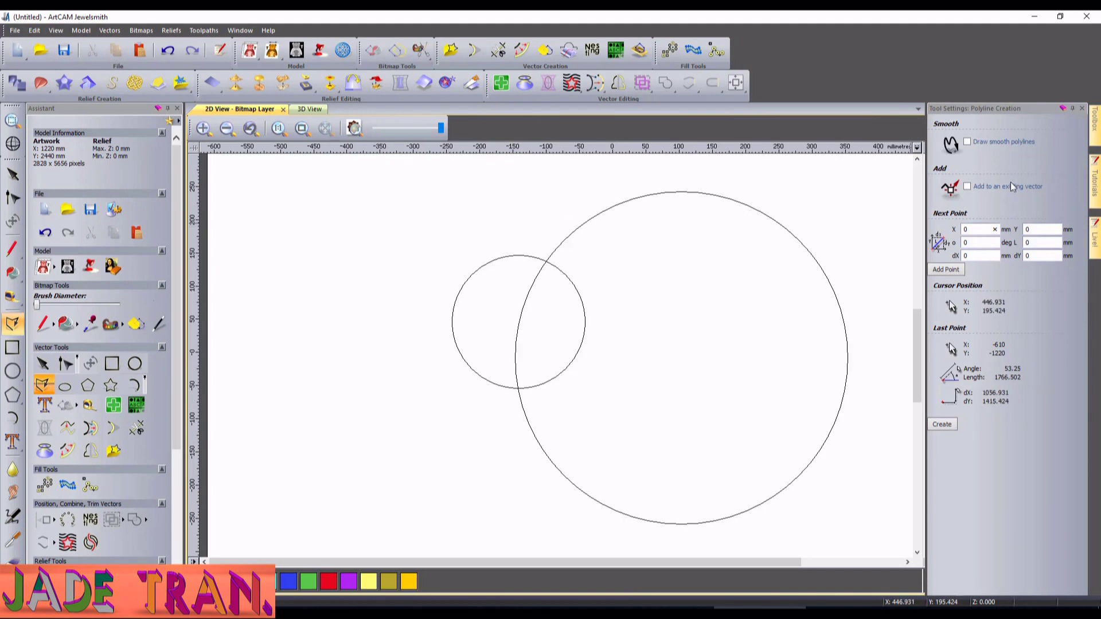
click(968, 187)
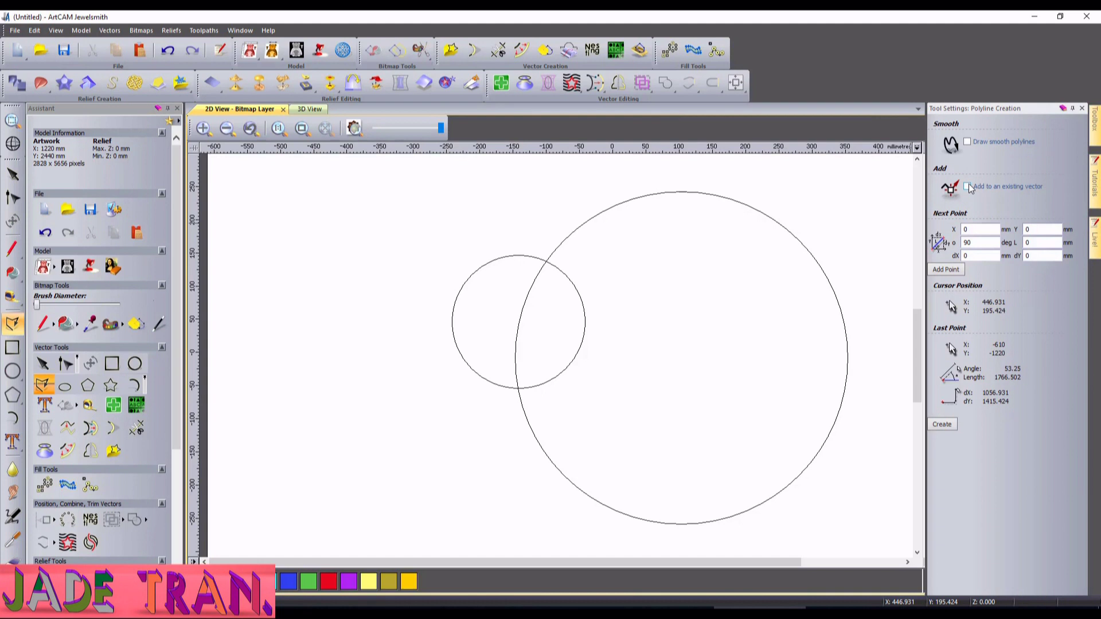
click(967, 187)
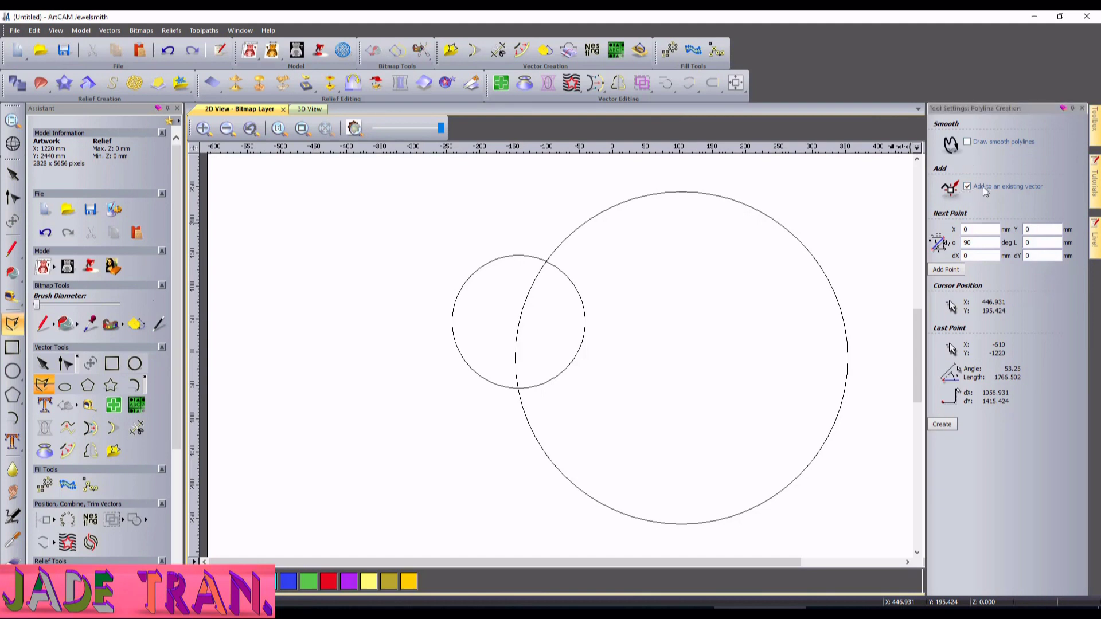
click(967, 141)
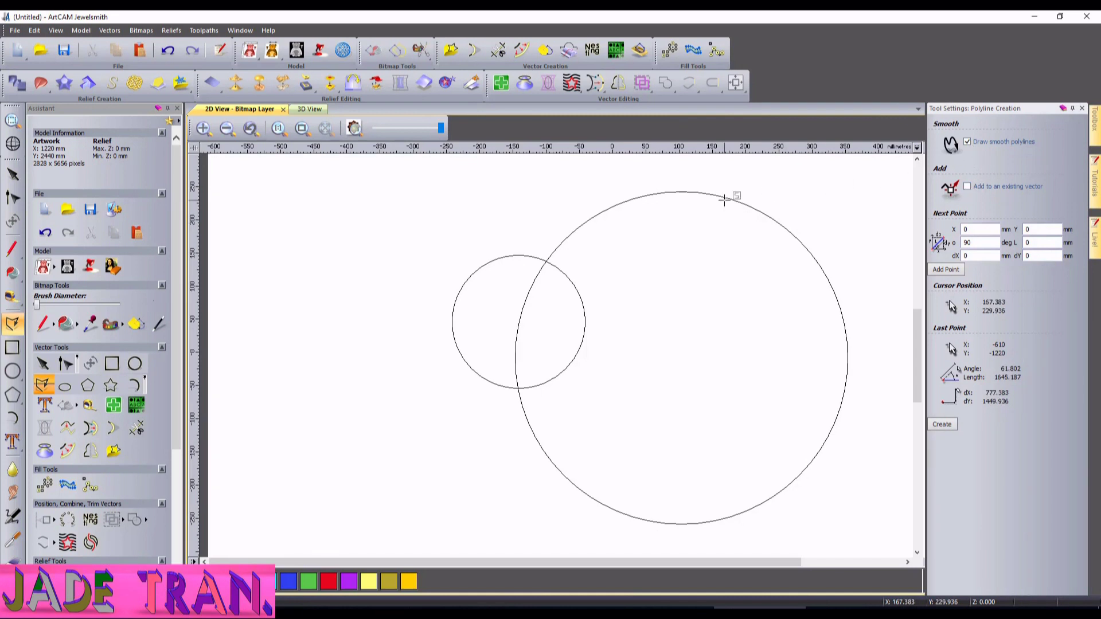
click(726, 196)
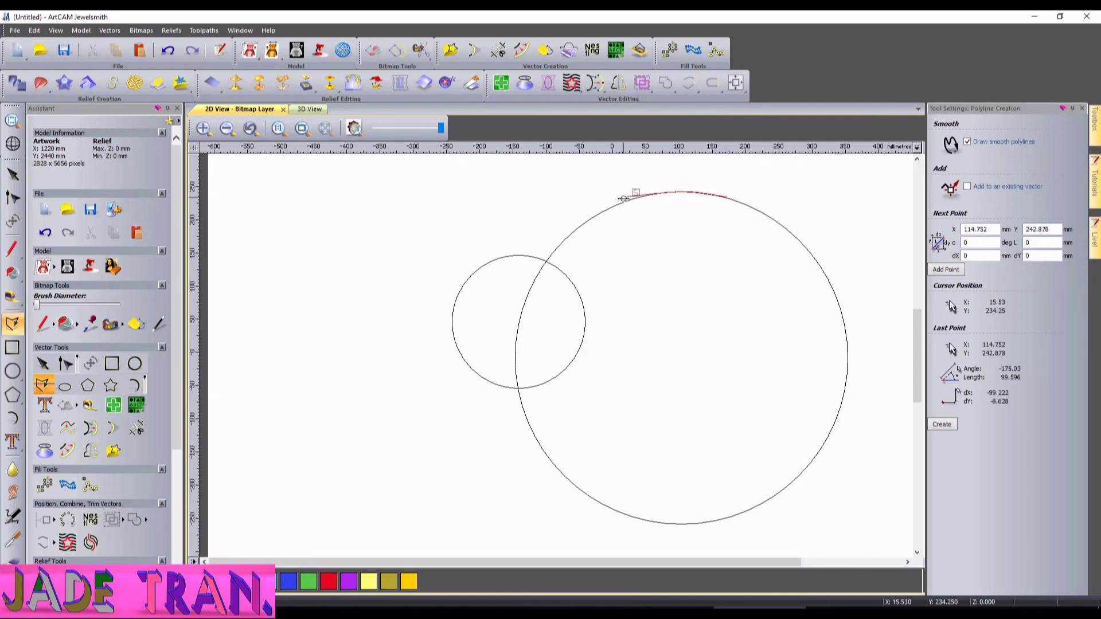
click(628, 197)
click(580, 213)
click(557, 247)
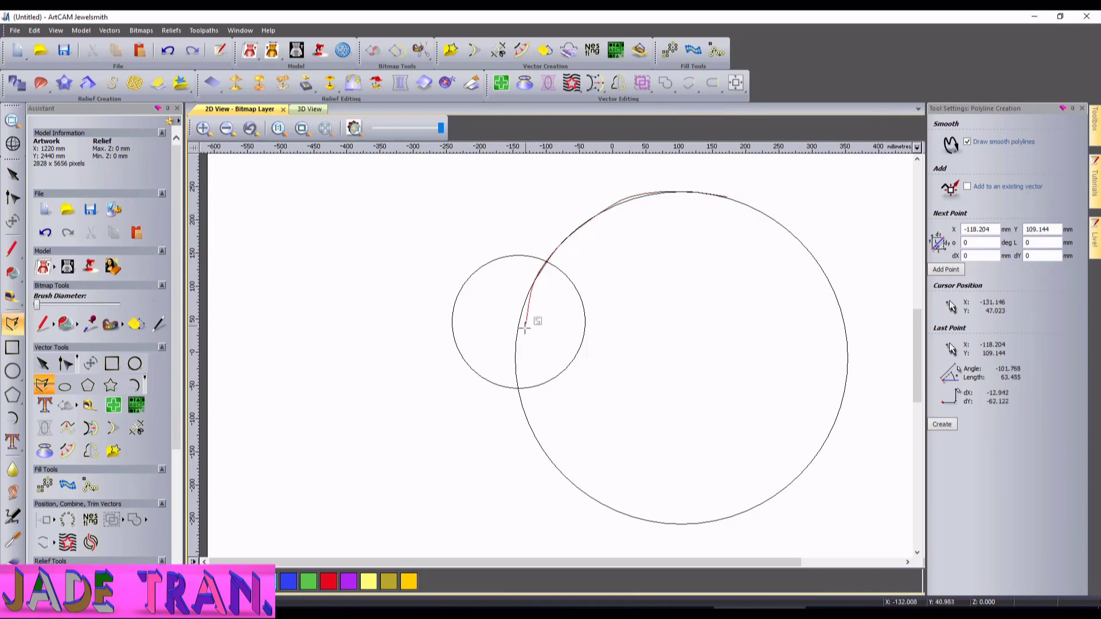
click(518, 320)
click(518, 379)
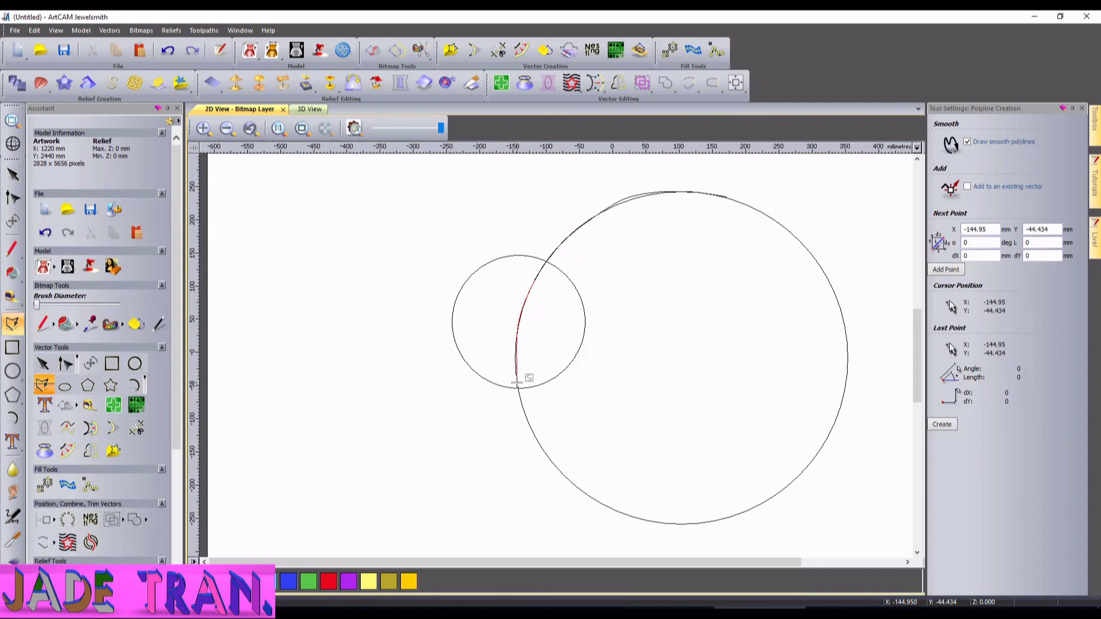
click(533, 438)
click(571, 485)
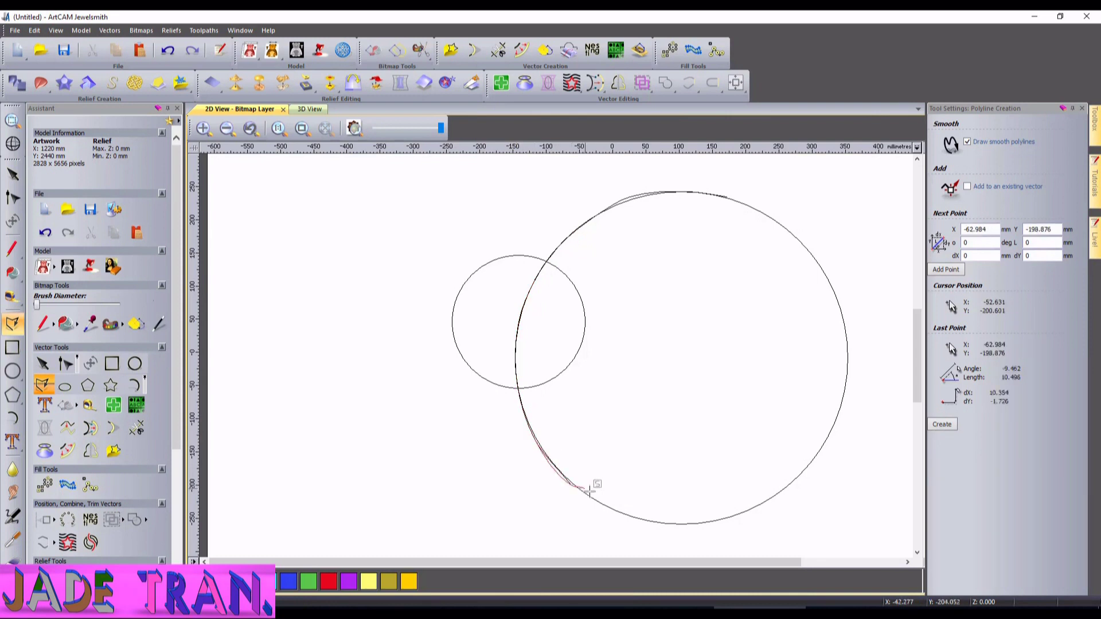
click(619, 511)
click(680, 523)
click(773, 497)
click(848, 350)
click(829, 273)
click(793, 242)
click(742, 201)
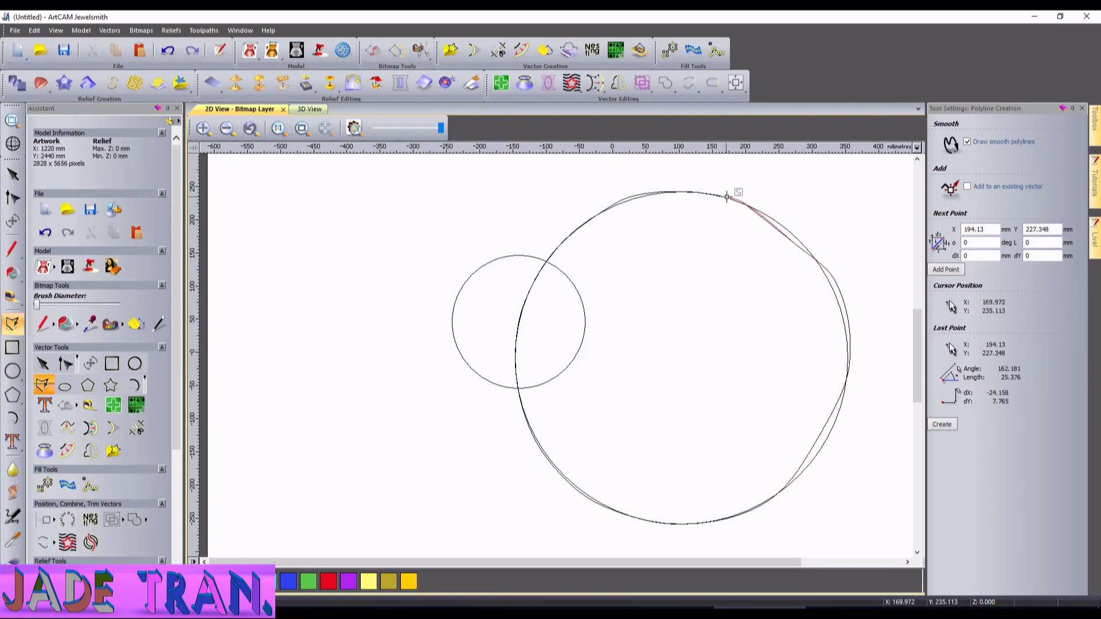
click(720, 194)
Draw a closed straight-sided polyline about 298 x 270 mm inside the large circle, with smoothing off and adding to an existing vector enabled
click(968, 142)
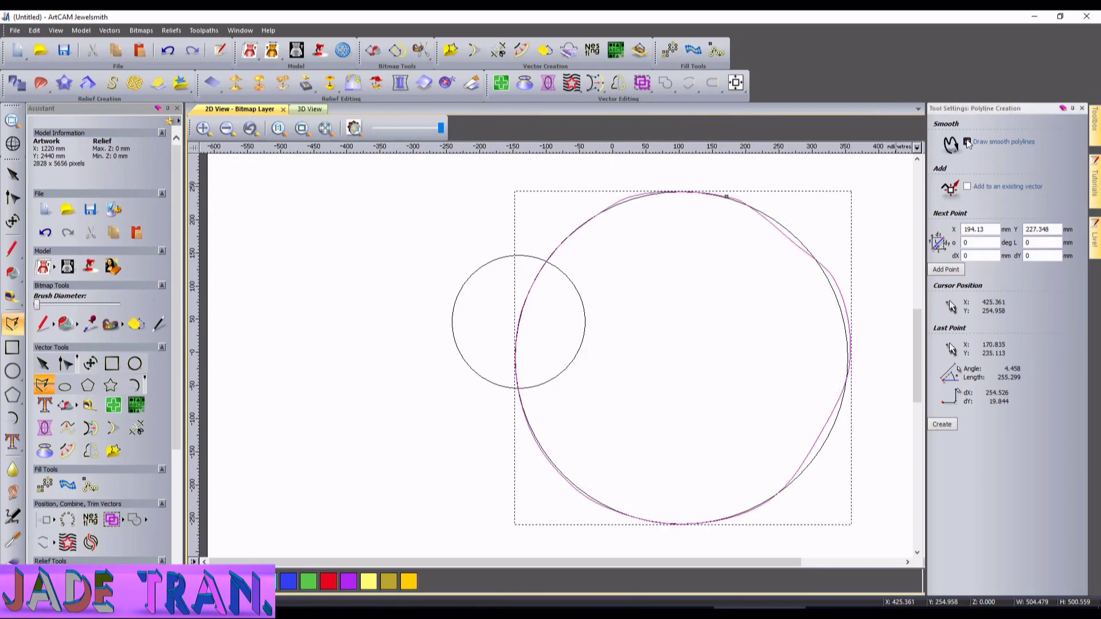
click(968, 186)
click(682, 234)
click(632, 253)
click(610, 297)
click(617, 362)
click(669, 402)
click(766, 411)
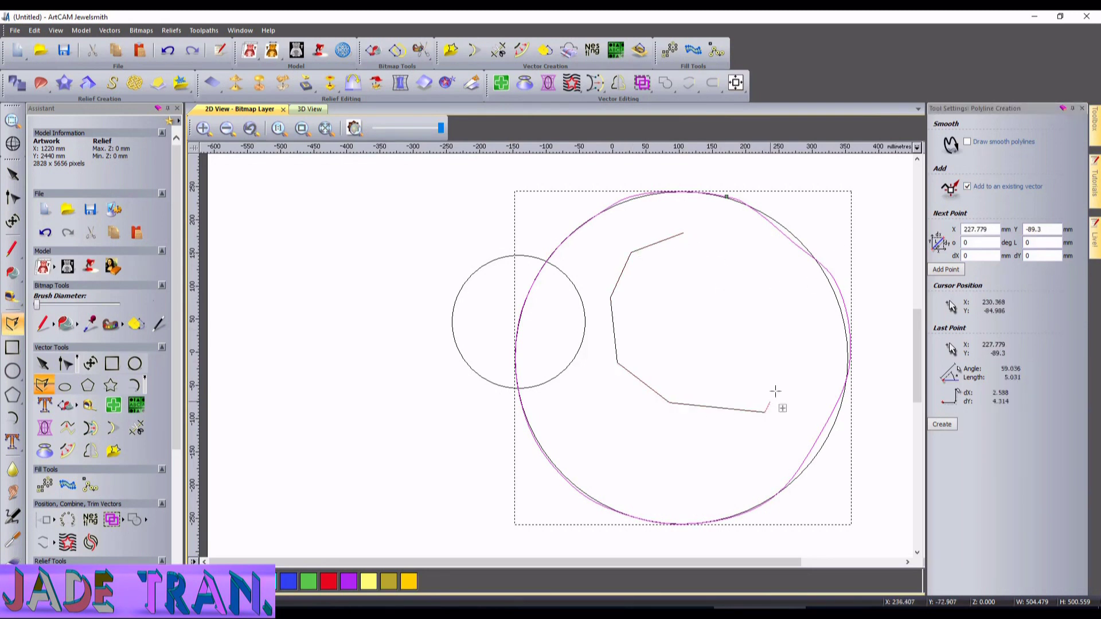
click(807, 325)
click(773, 262)
click(722, 233)
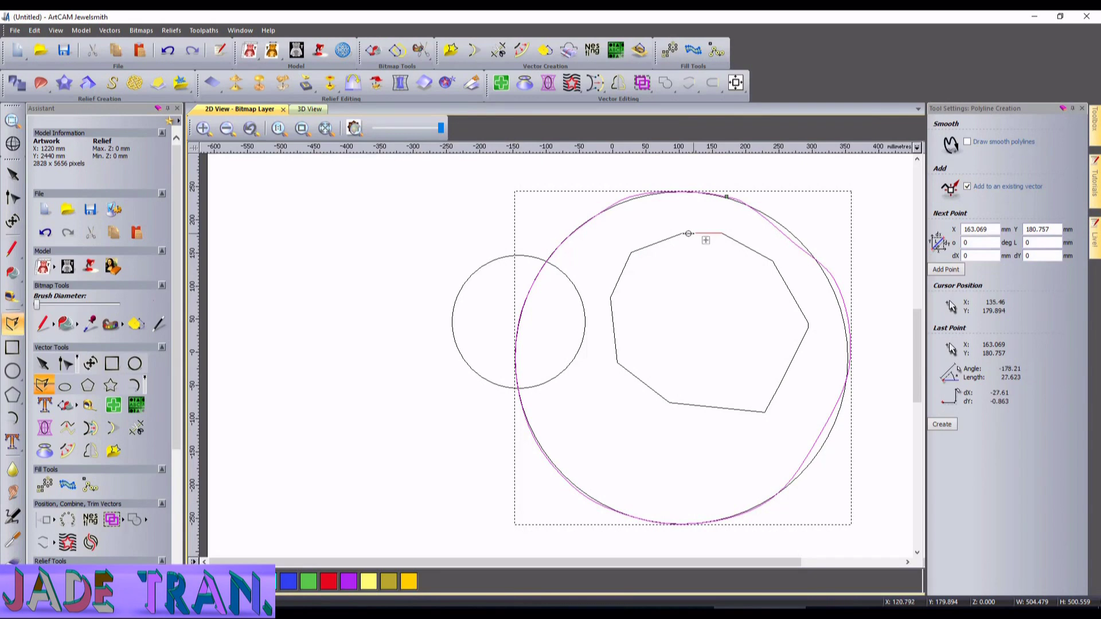
click(687, 234)
scroll(667, 219, up, 2)
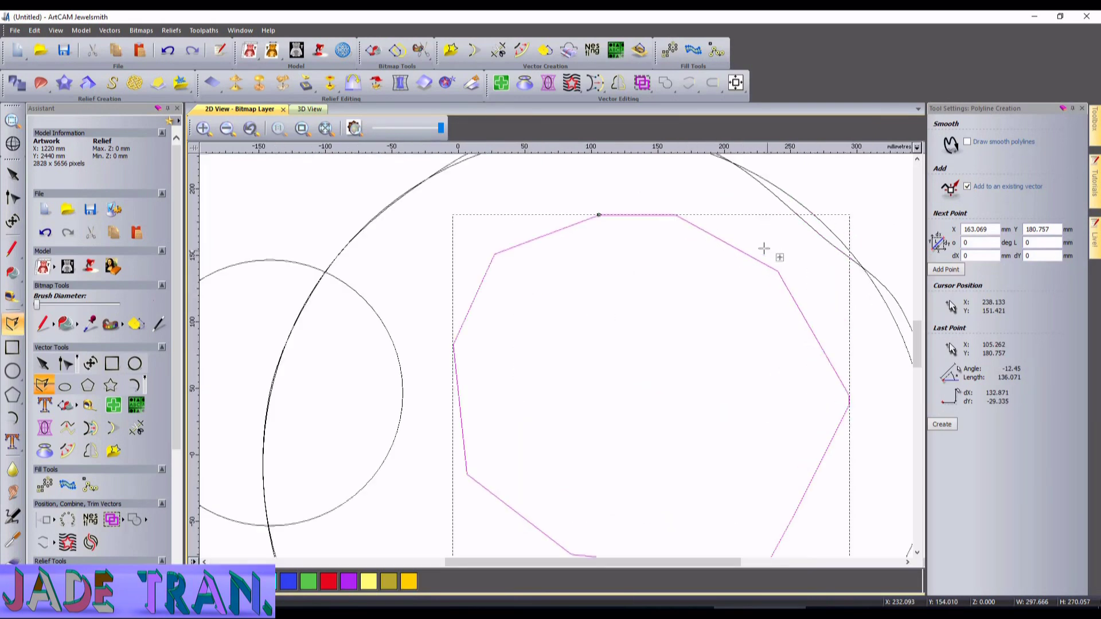
scroll(668, 220, up, 1)
scroll(690, 258, down, 3)
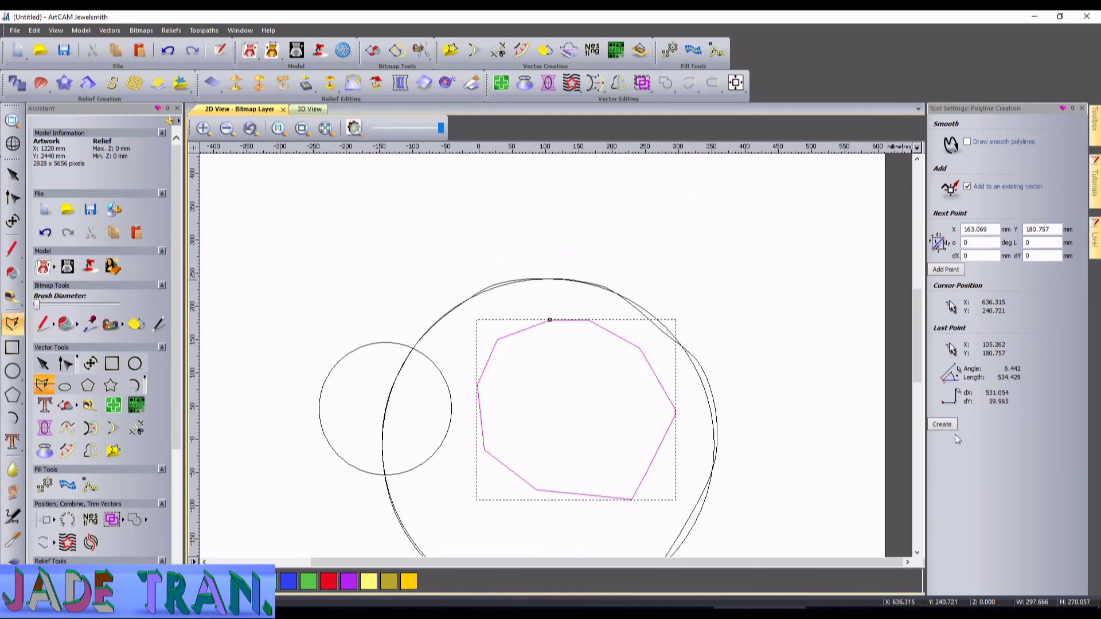
click(944, 424)
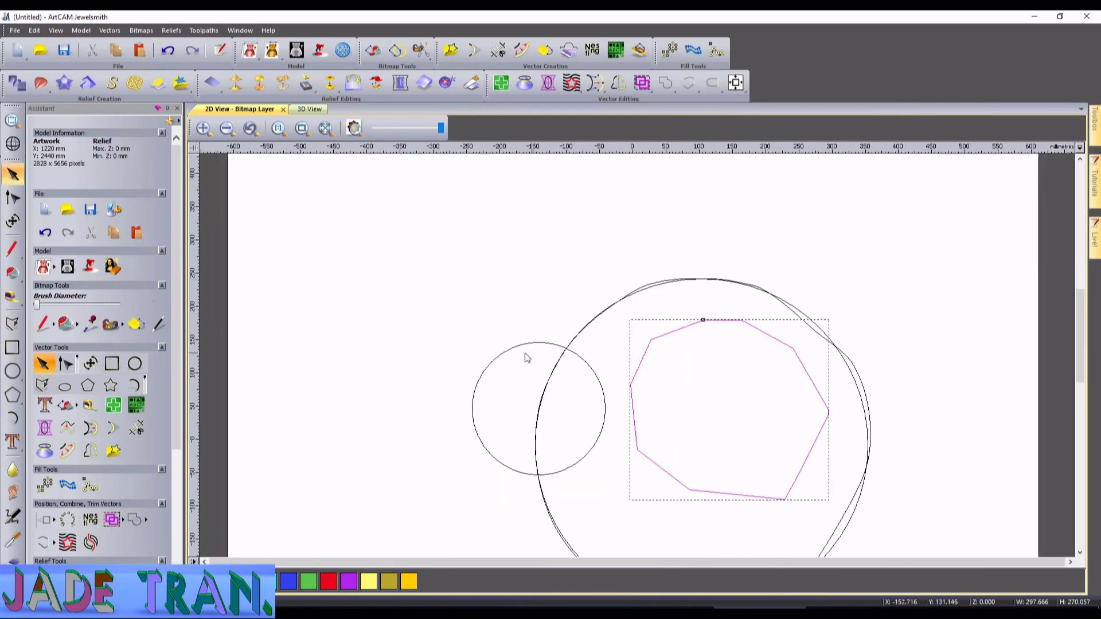
Create an ellipse 500 mm wide and 200 mm high, centred at about X -321, Y 271, above the small circle
click(64, 386)
drag(399, 259, 514, 332)
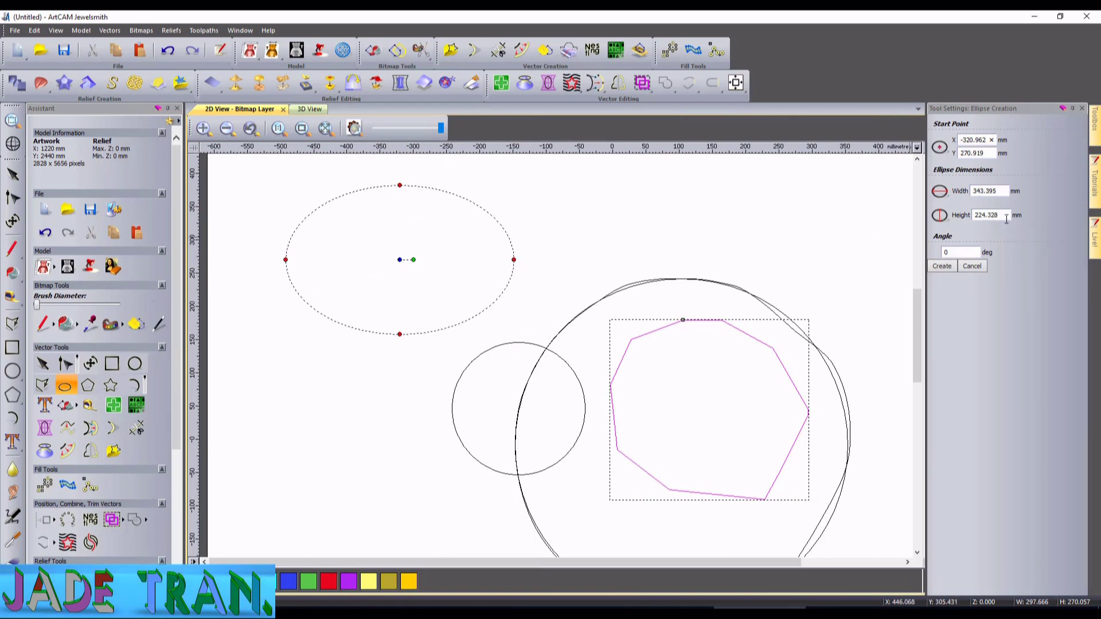
drag(1006, 217, 974, 220)
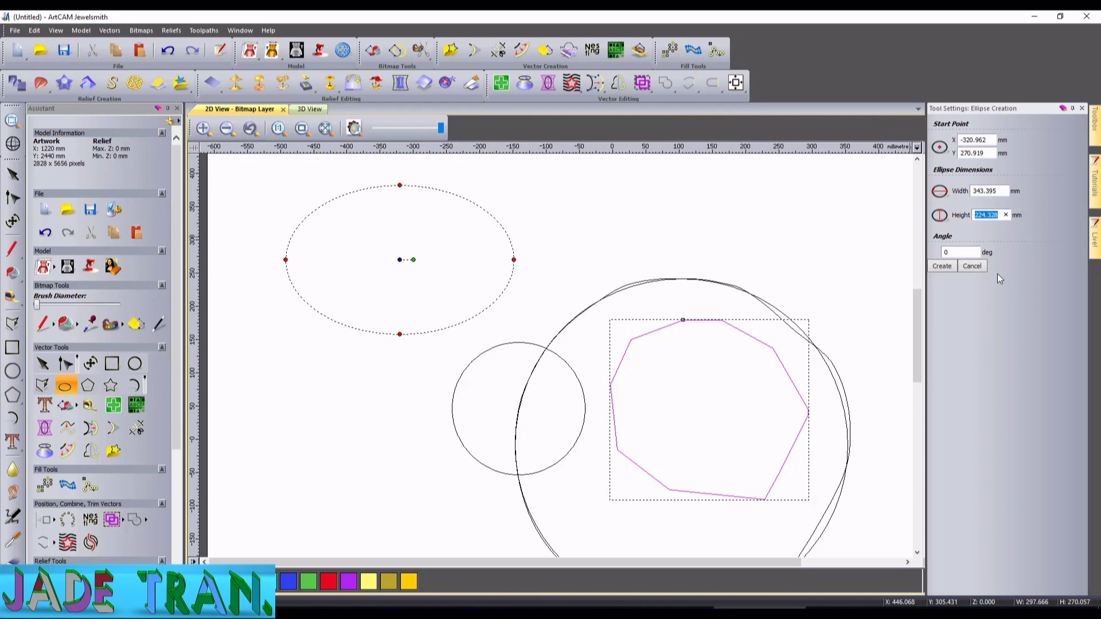
text(200)
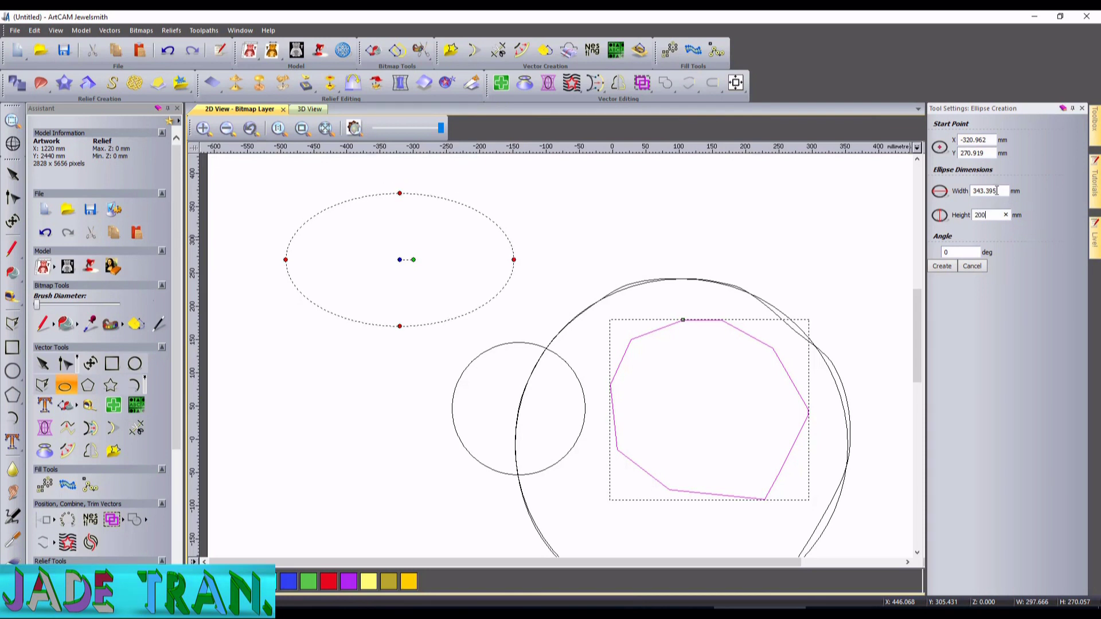
drag(997, 190, 973, 192)
text(3)
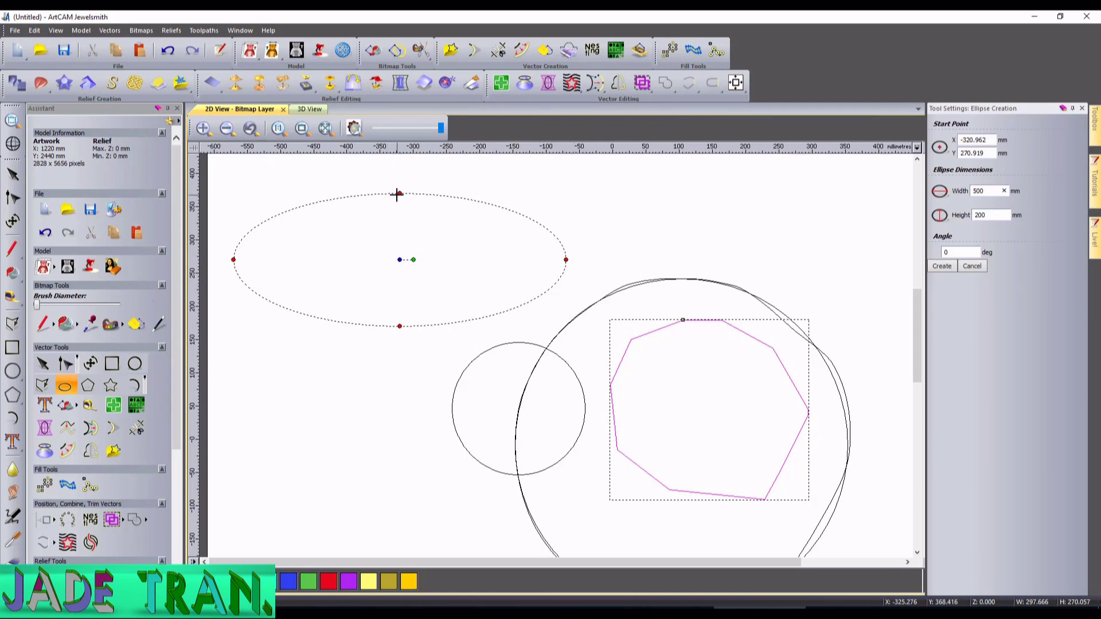
click(941, 268)
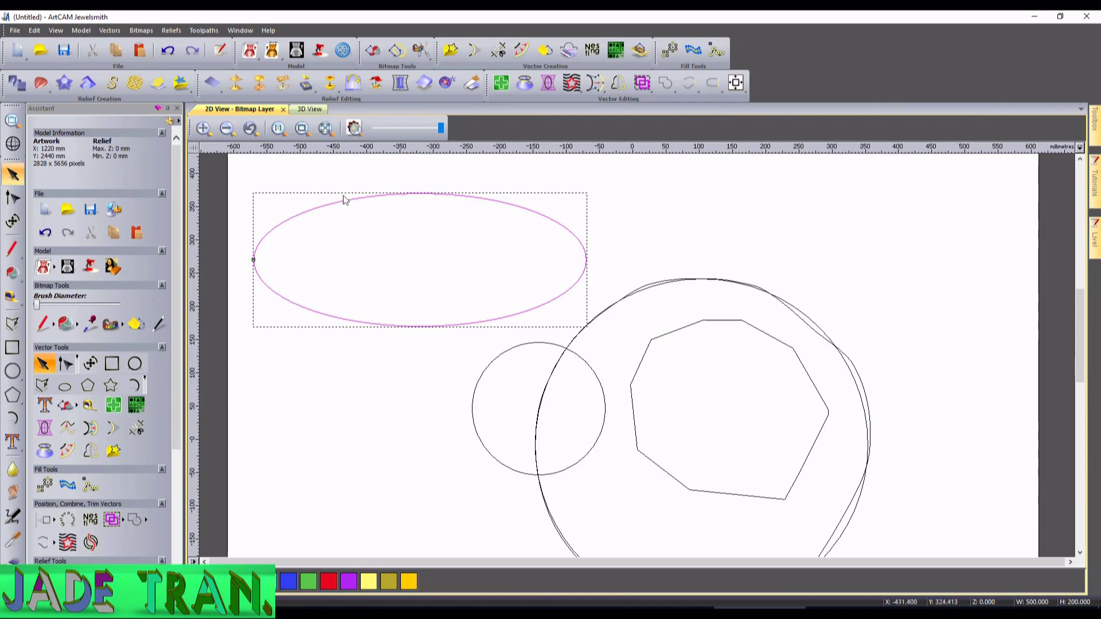
Delete all the circles, polylines and the ellipse from the model
scroll(466, 303, down, 2)
drag(450, 261, 726, 454)
key(Delete)
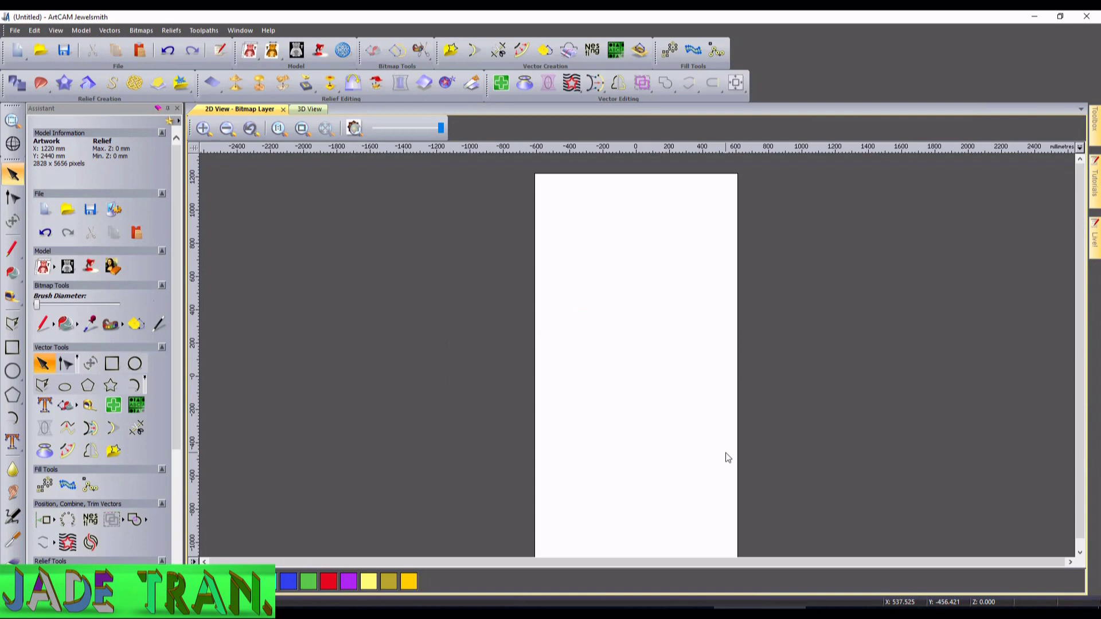
Lay out a polygon with a radius of about 469 mm in the model's upper half and set it to 5 sides
click(87, 385)
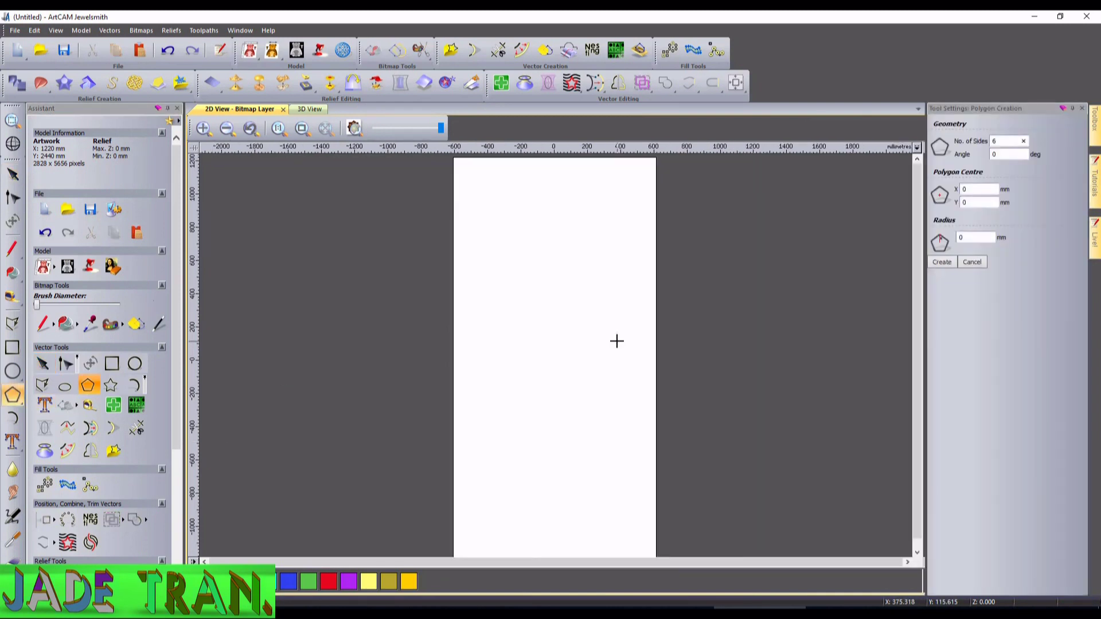
drag(572, 271, 556, 349)
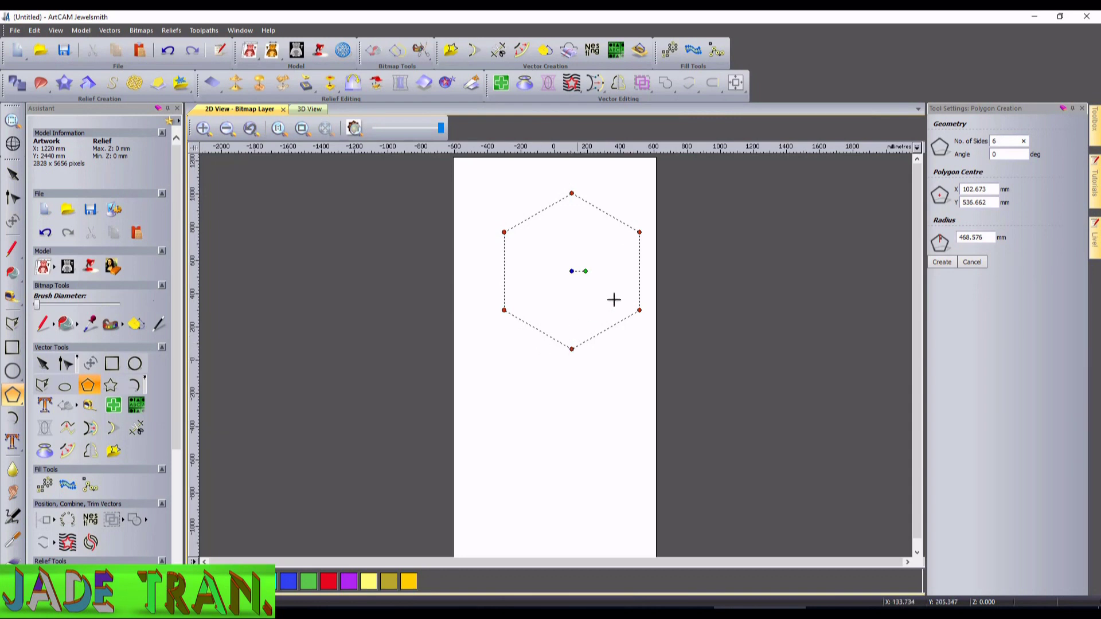
double_click(997, 141)
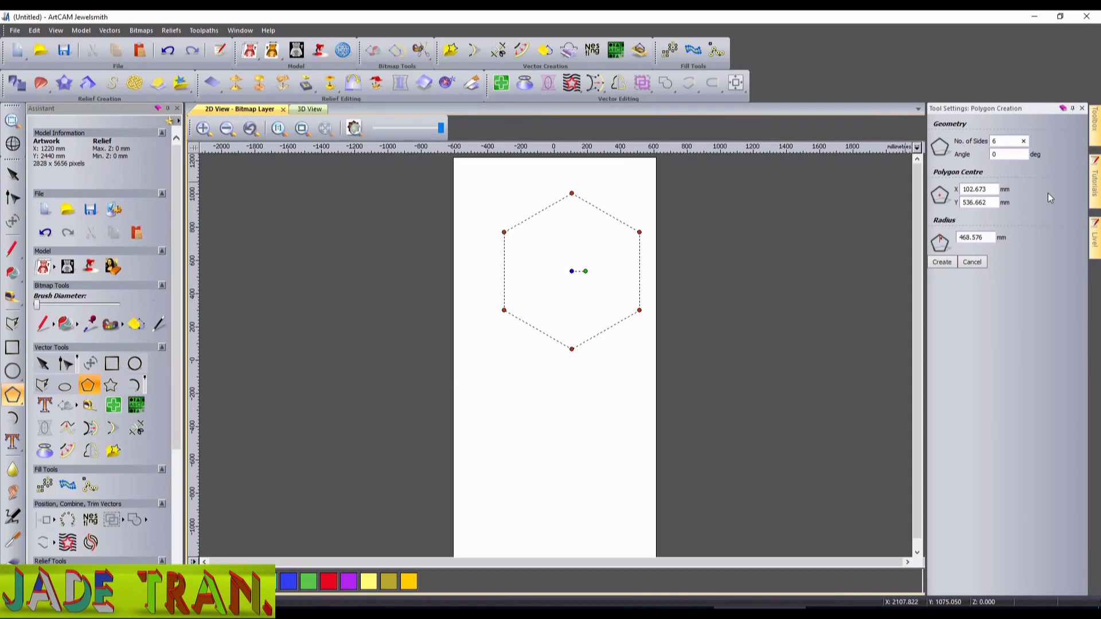
text(5)
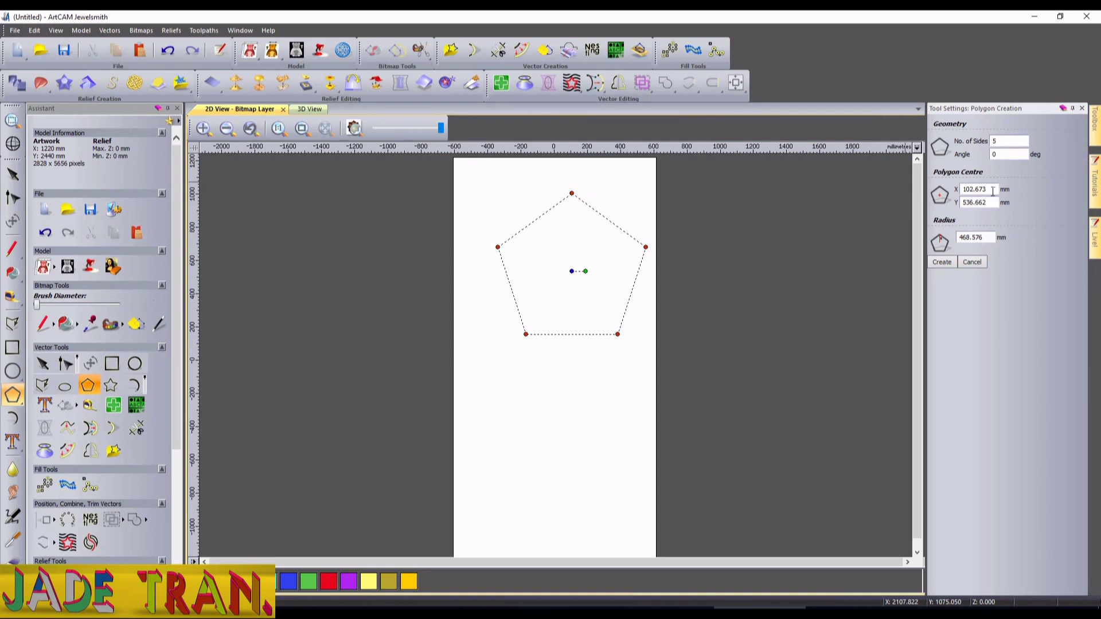
Centre the five-sided polygon at X 125 mm, Y 200 mm, create it and select it
drag(989, 192, 956, 193)
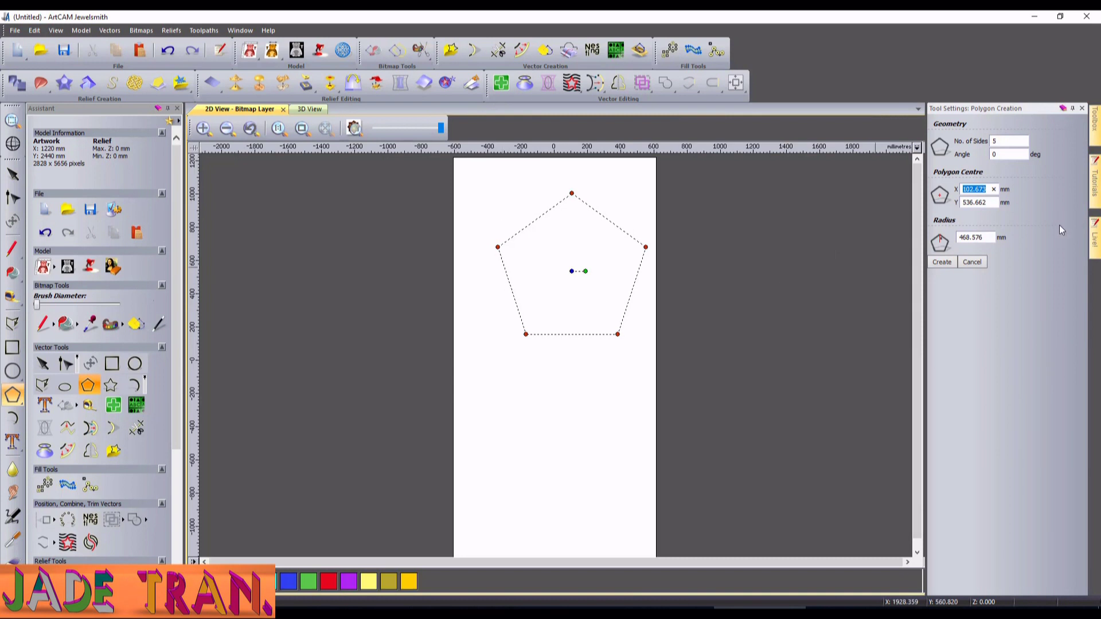
text(125)
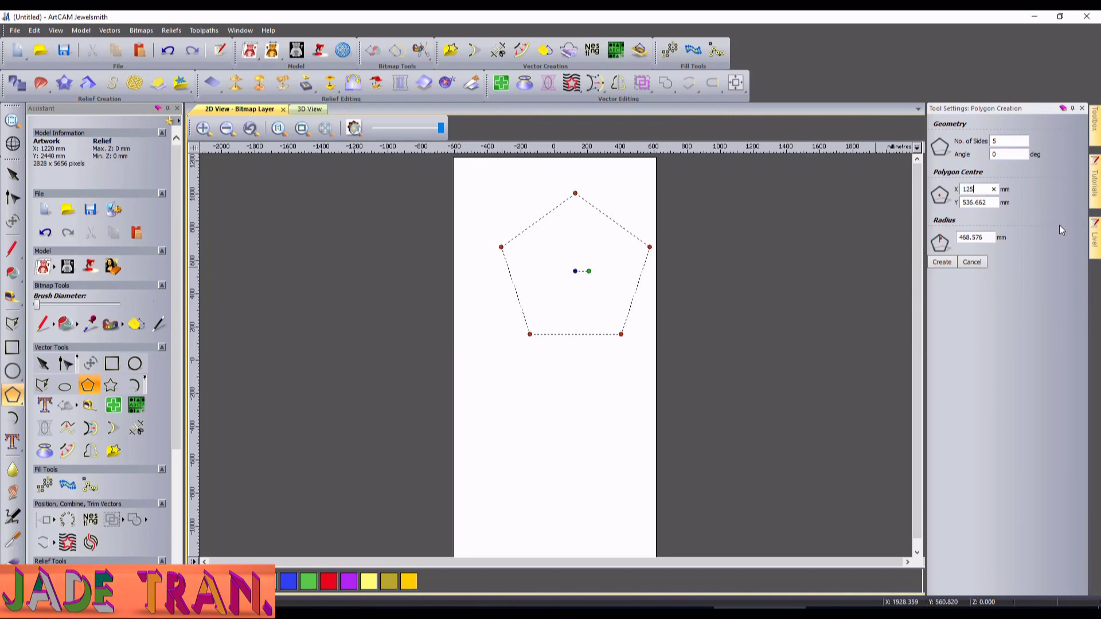
key(Tab)
text(2)
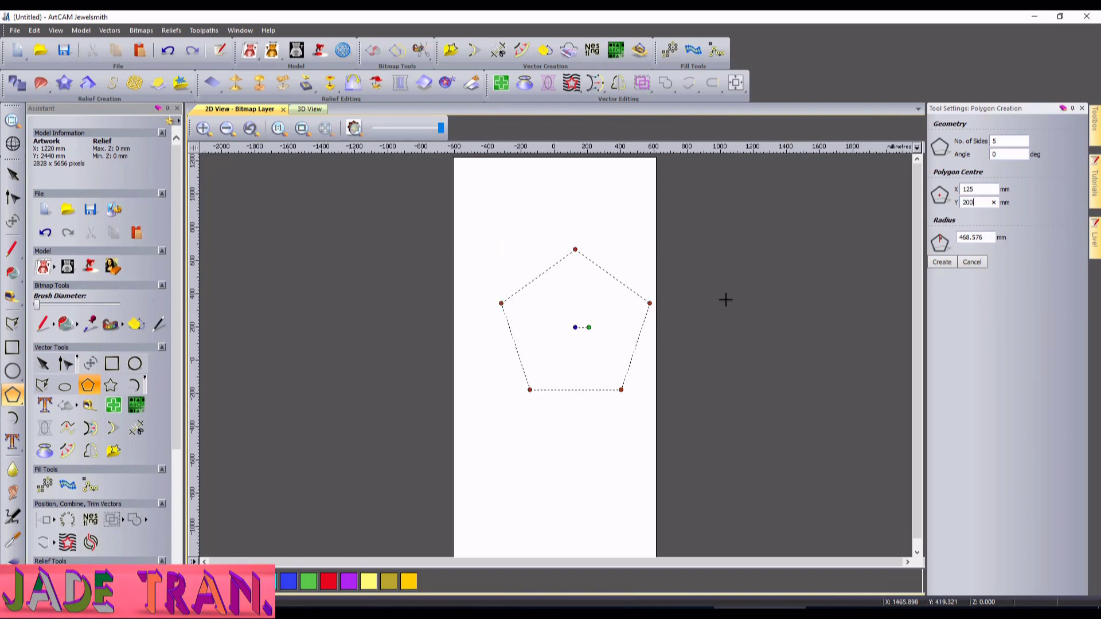
click(940, 262)
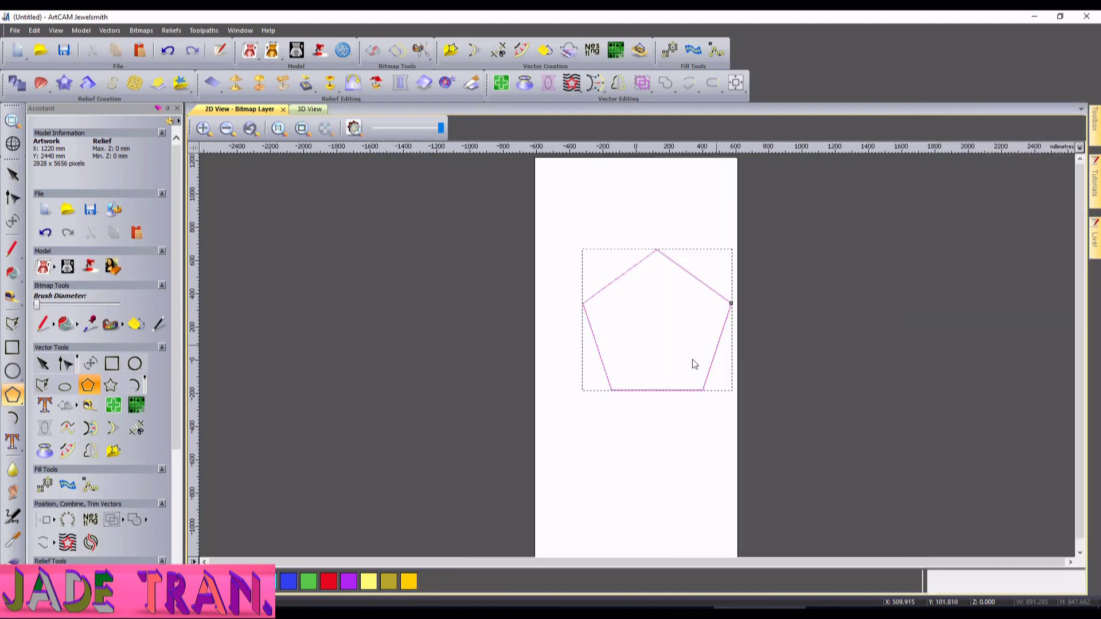
click(648, 453)
click(652, 391)
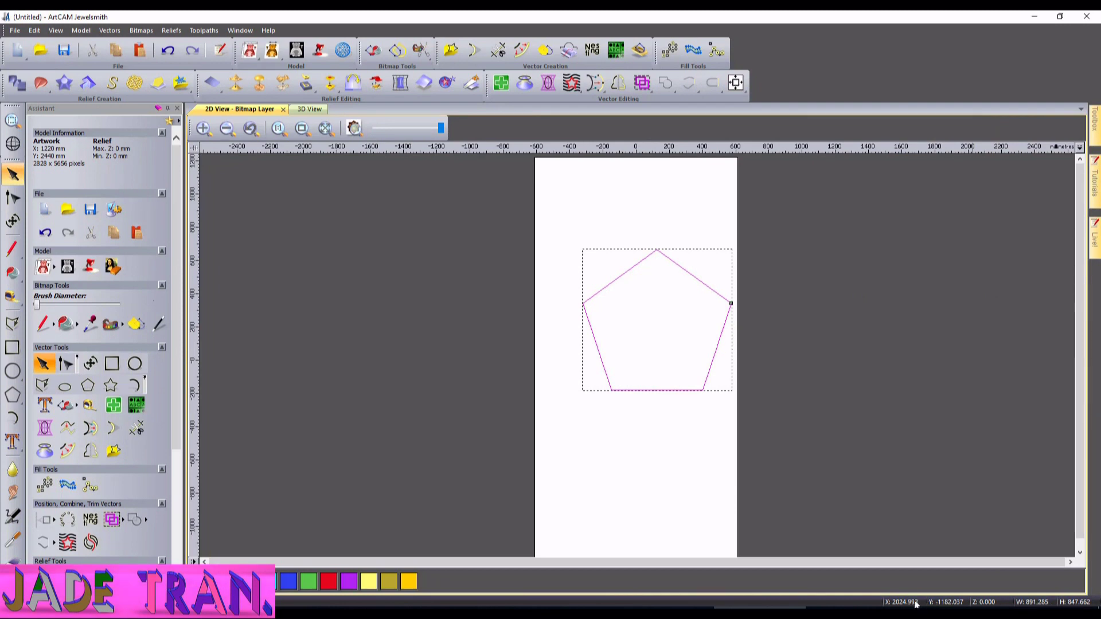
Create a 10-point star around the pentagon, with first-point radius about 978 mm and second-point radius about 527 mm
click(110, 386)
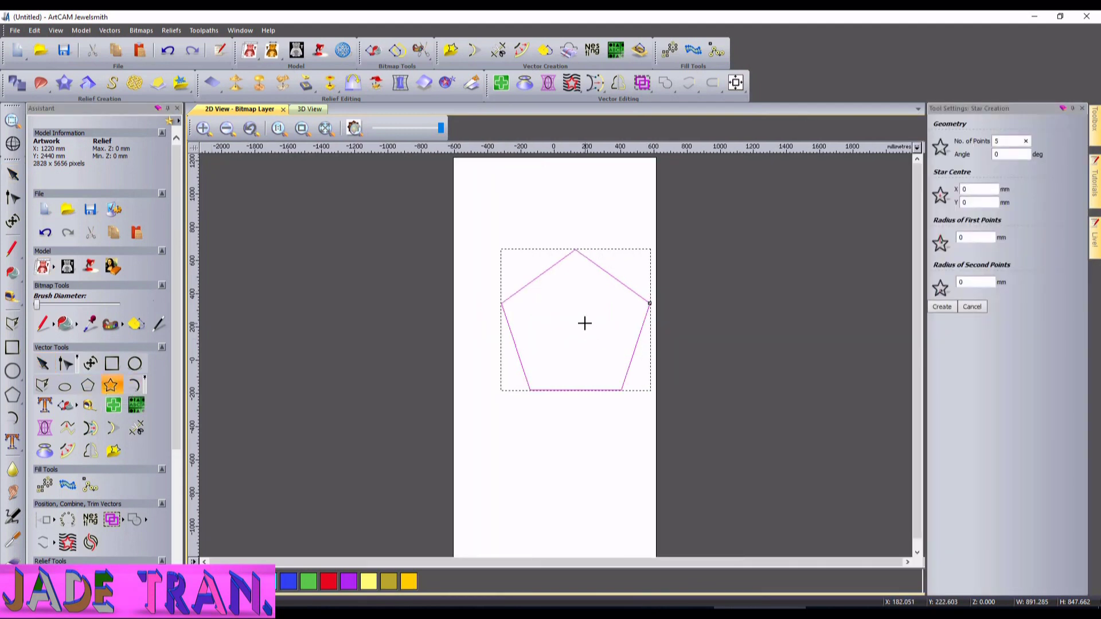
drag(575, 333, 529, 178)
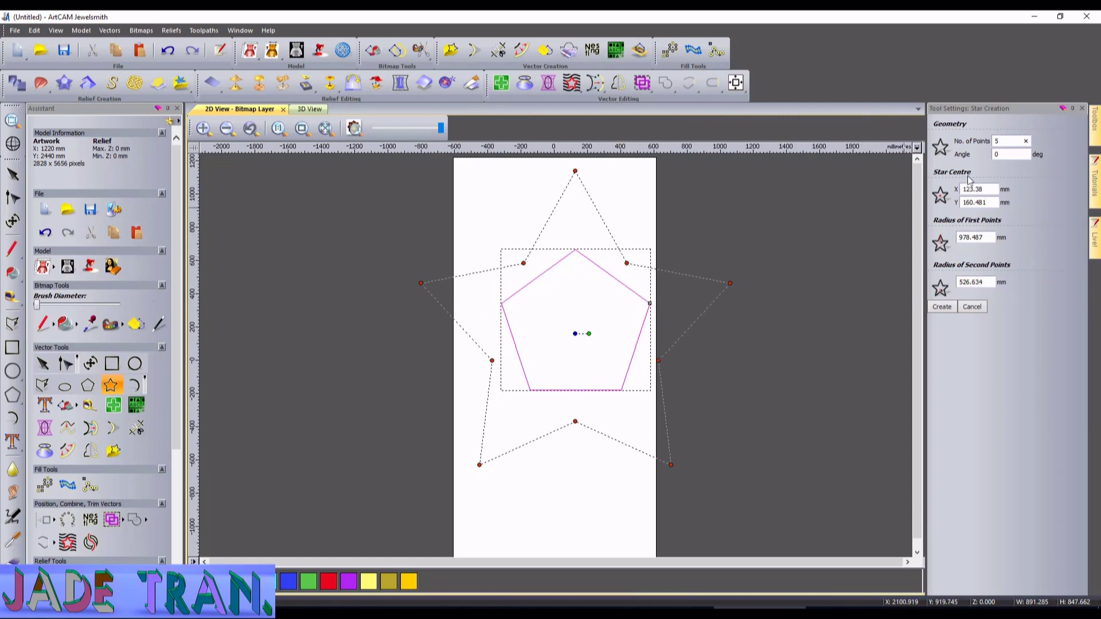
click(994, 141)
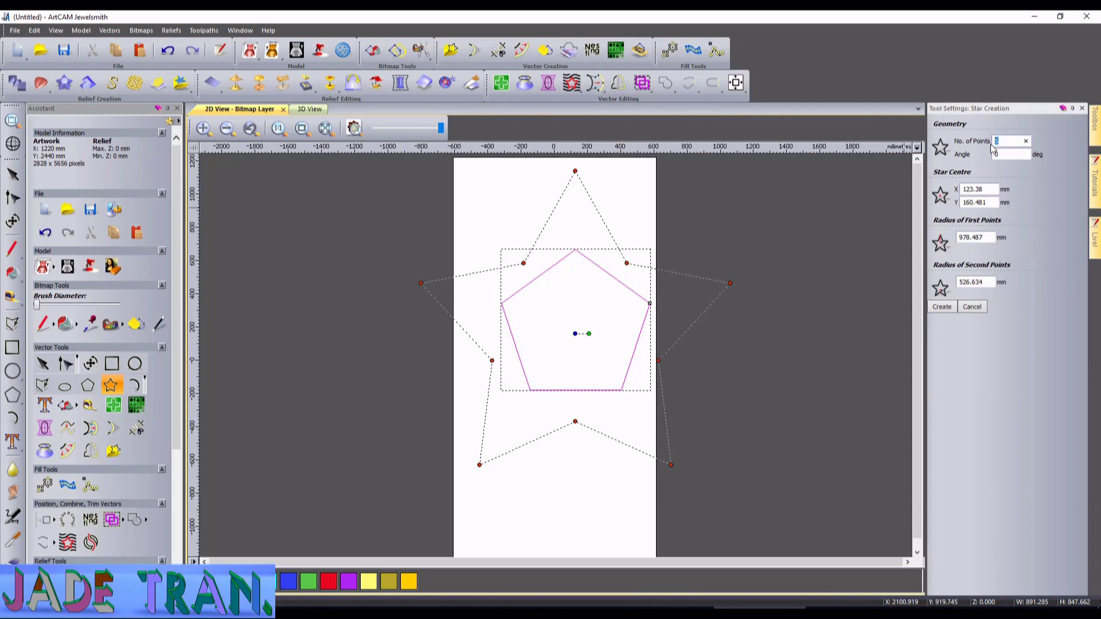
key(Tab)
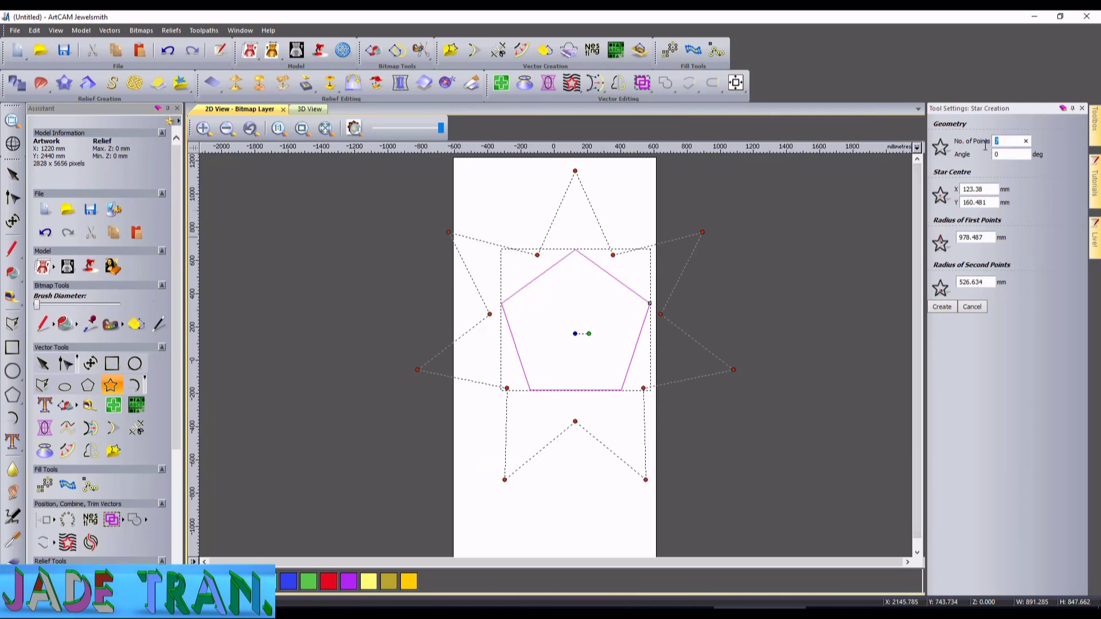
key(Tab)
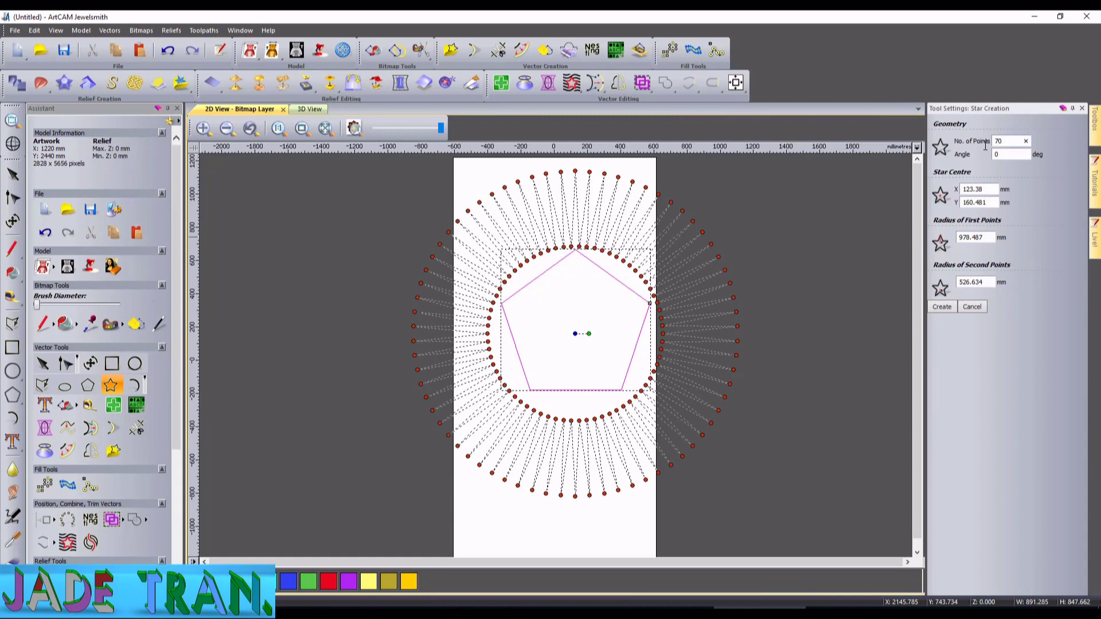
drag(1013, 141, 973, 141)
text(10)
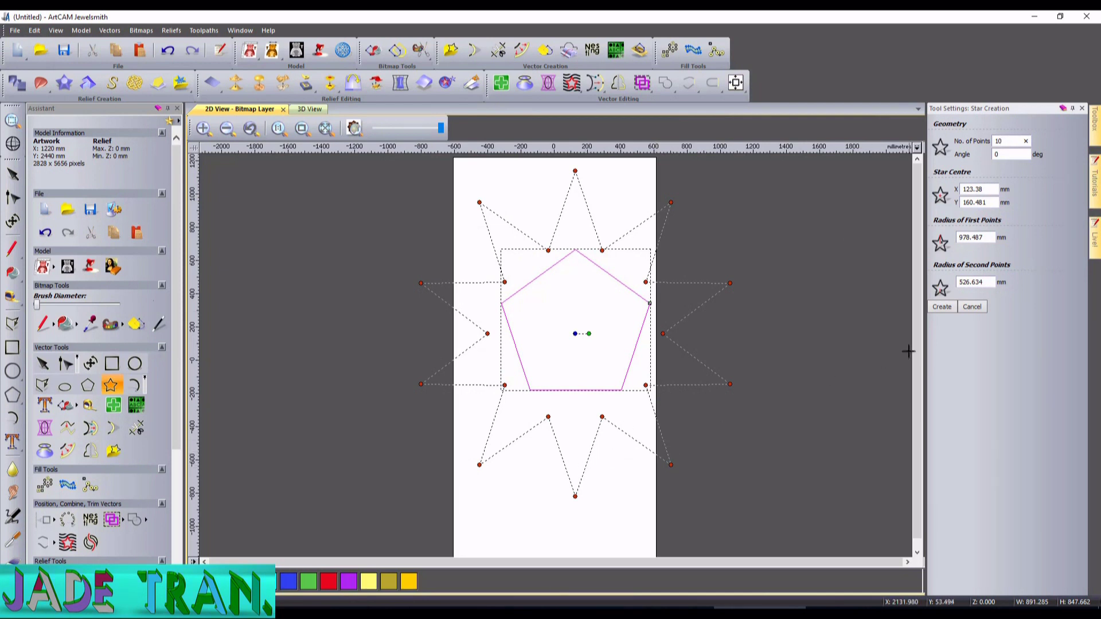
click(941, 307)
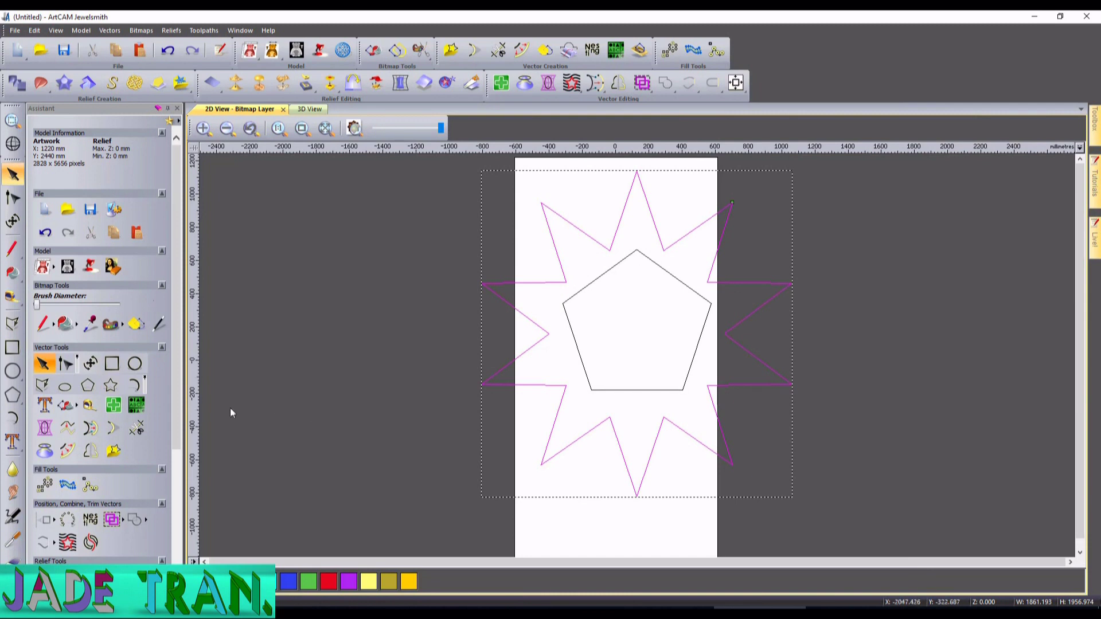
Draw an arc inside the upper part of the pentagon using the Start - End - Point On Arc type
click(136, 387)
click(545, 326)
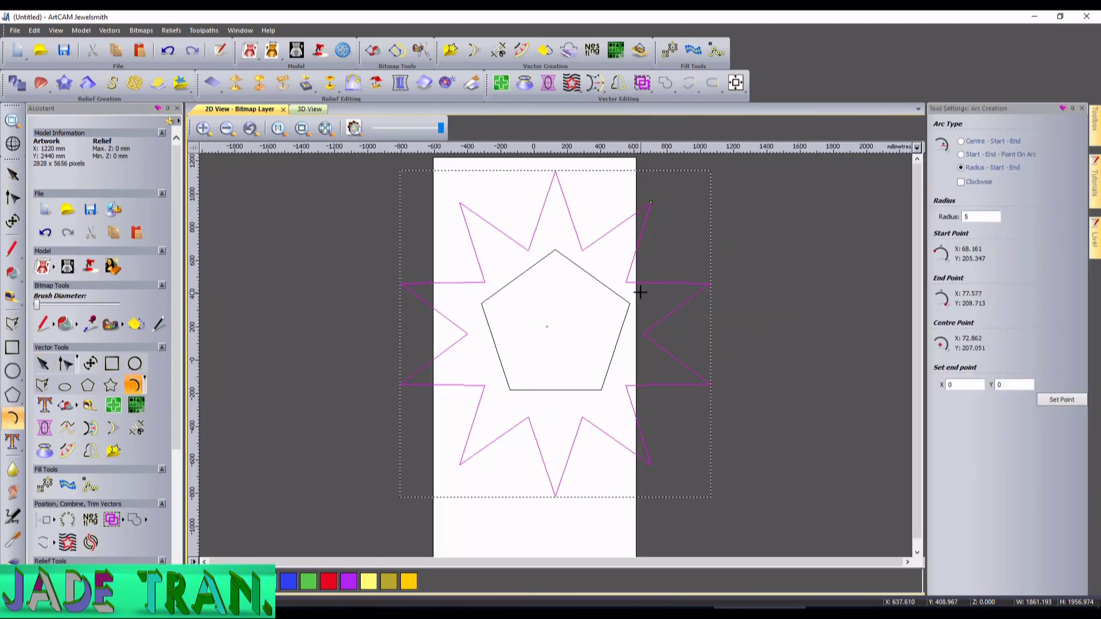
click(961, 155)
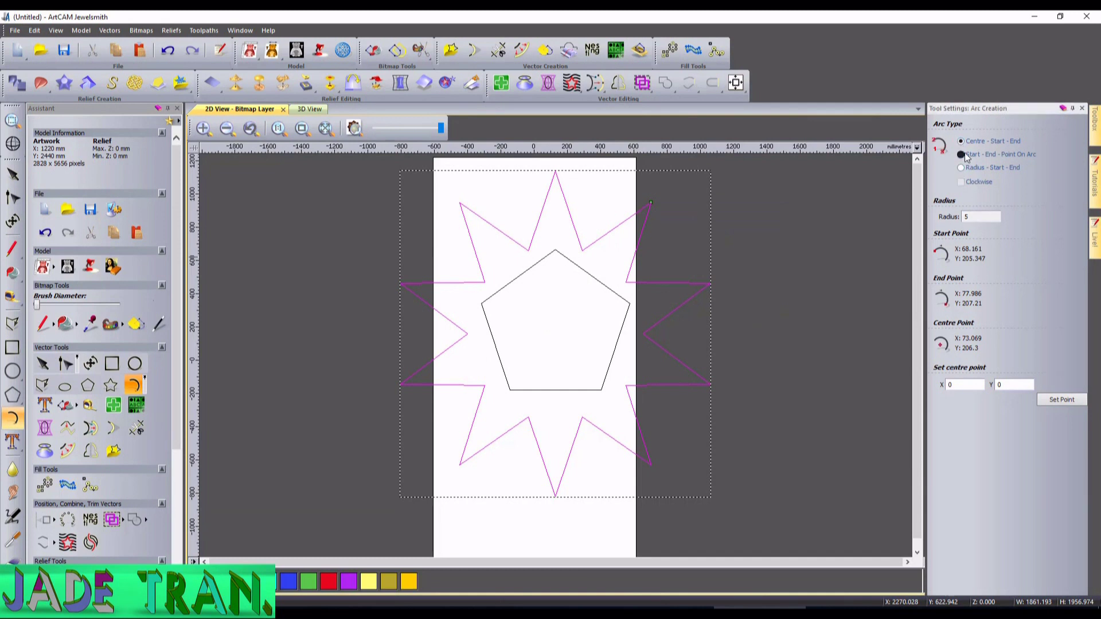
click(509, 293)
click(567, 271)
click(607, 270)
click(588, 317)
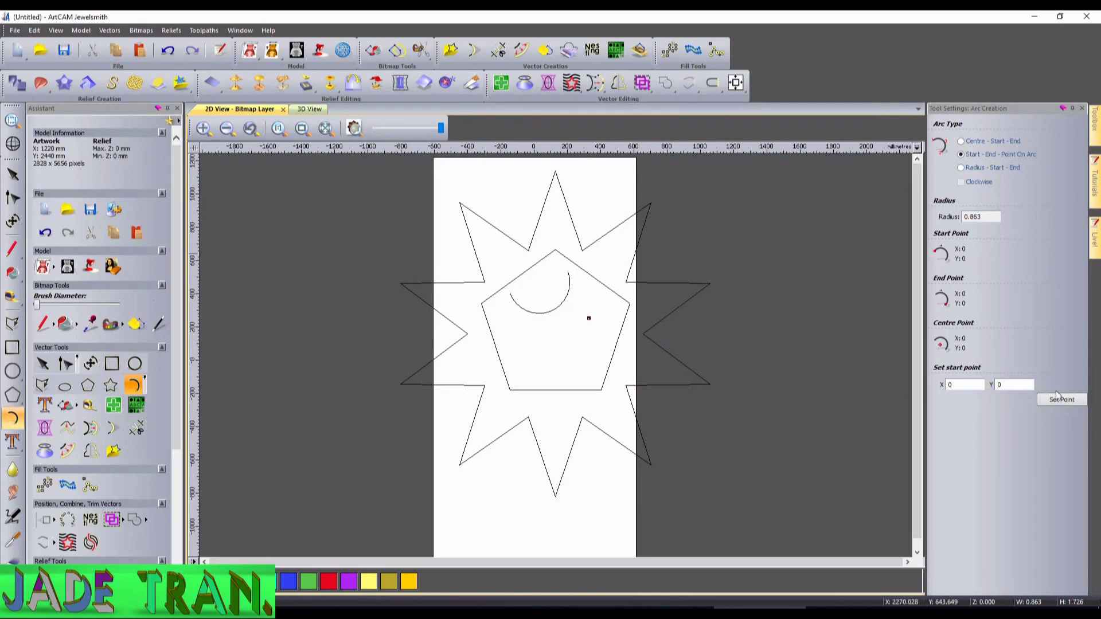
Draw a 5 mm Radius - Start - End arc above the pentagon and a Centre - Start - End arc of about 290 mm radius across the star's top point
click(961, 168)
click(493, 254)
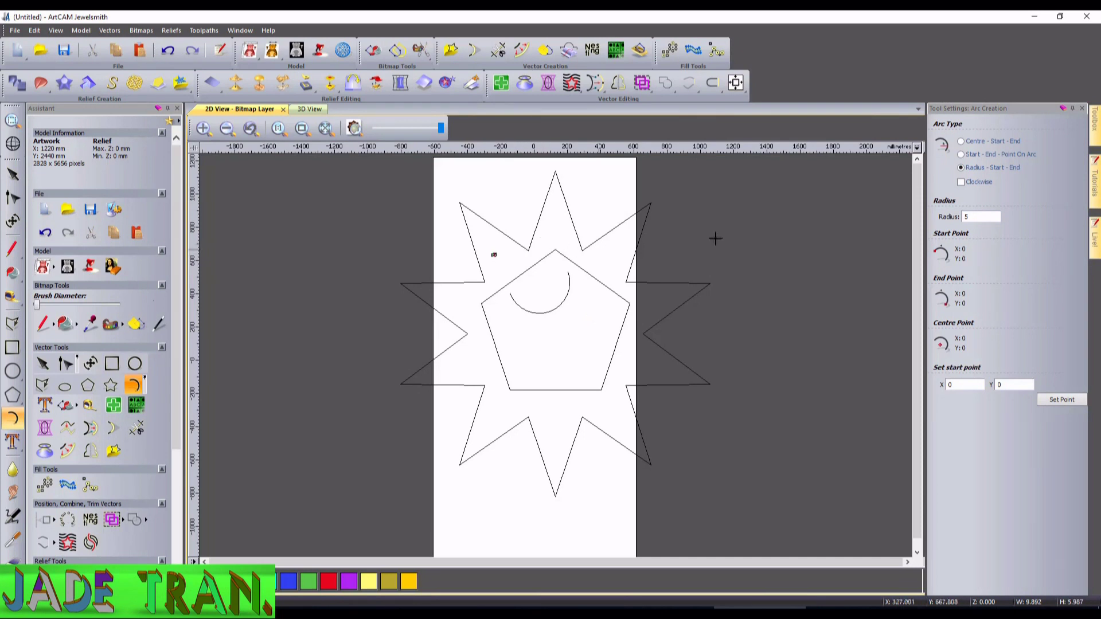
click(961, 141)
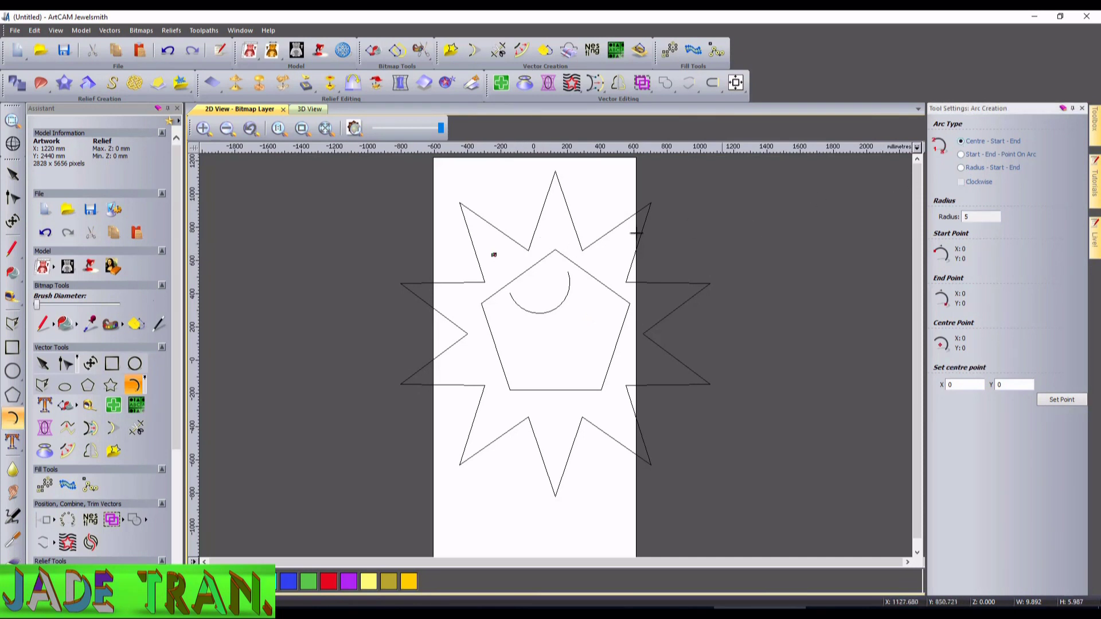
click(516, 210)
click(557, 235)
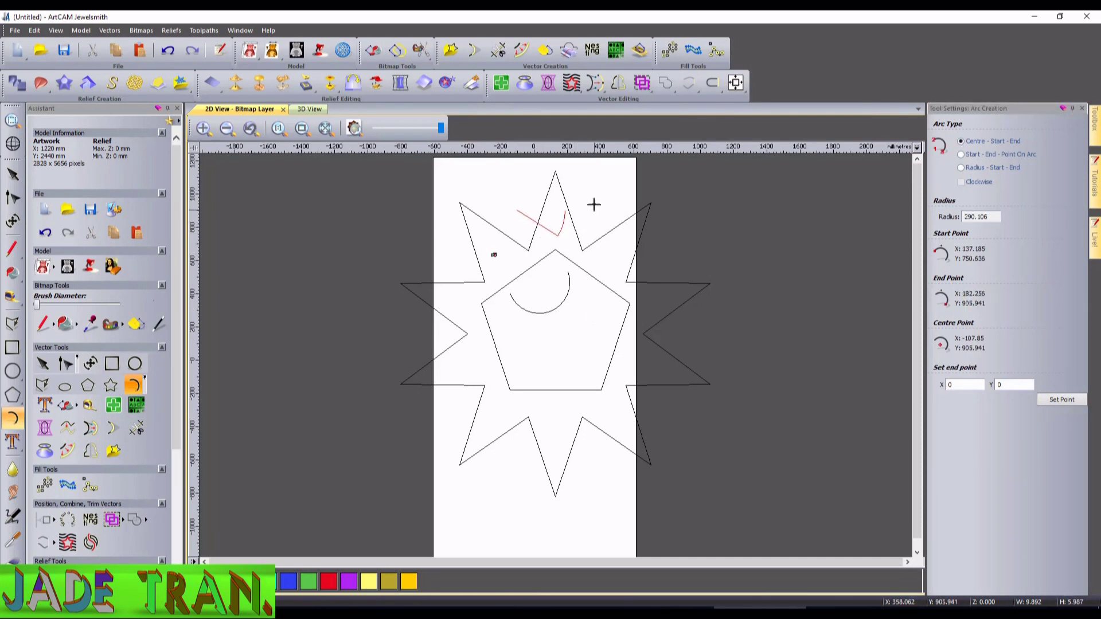
click(484, 182)
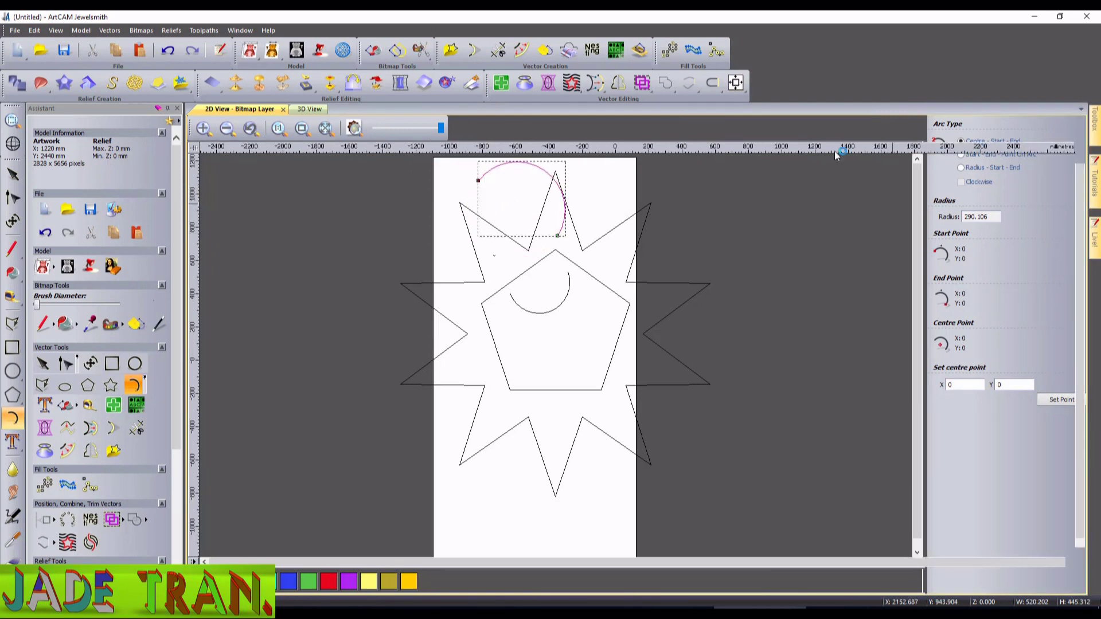
click(1082, 109)
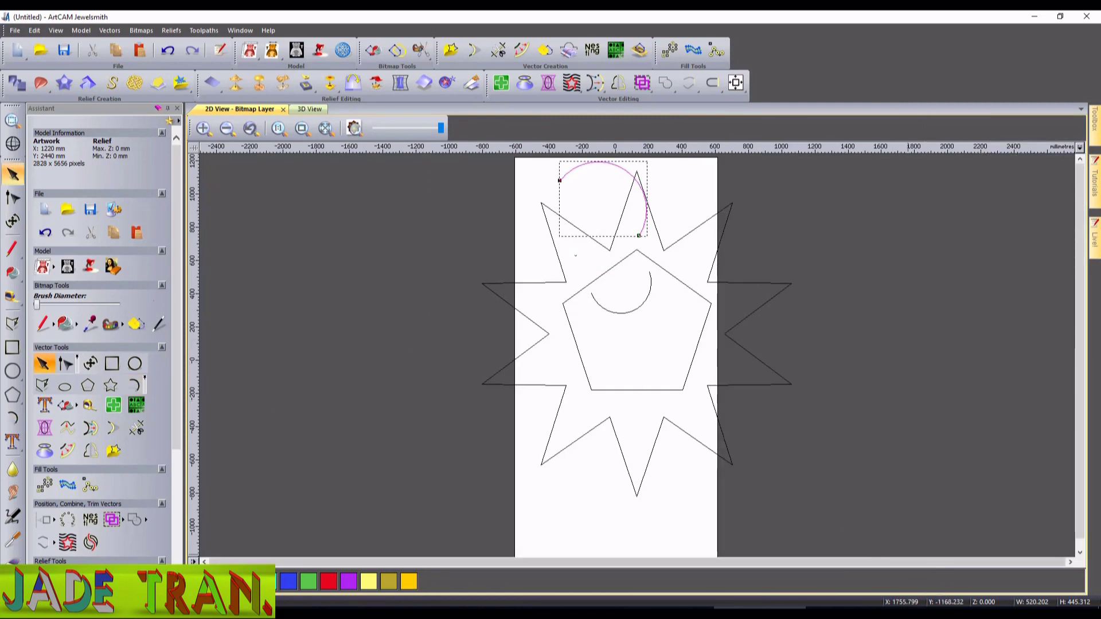
mouse_move(759, 612)
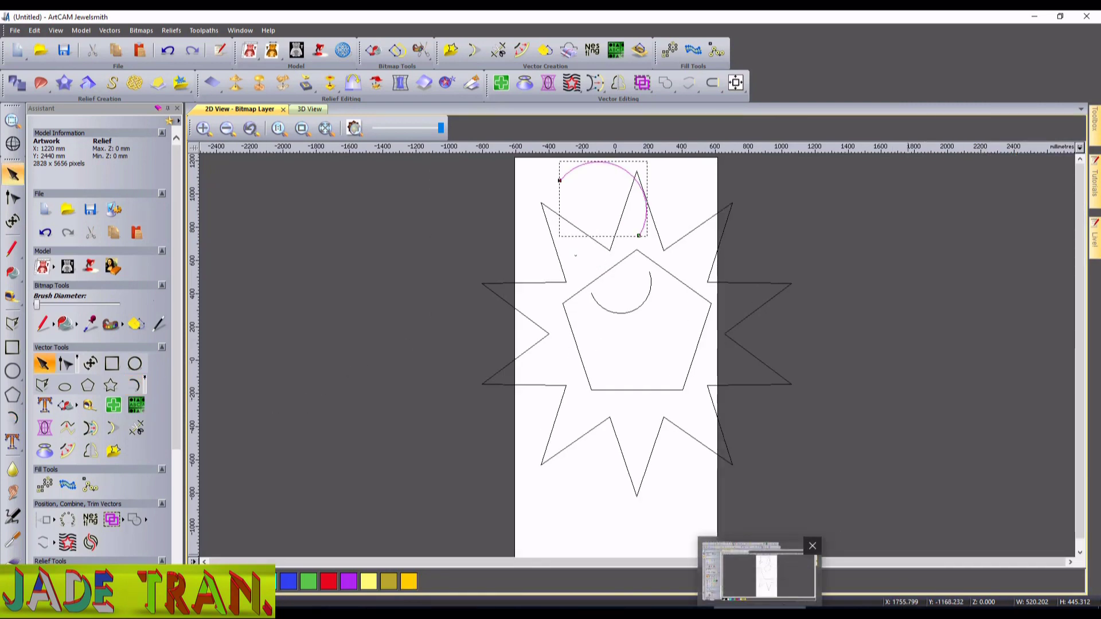
click(759, 612)
click(760, 613)
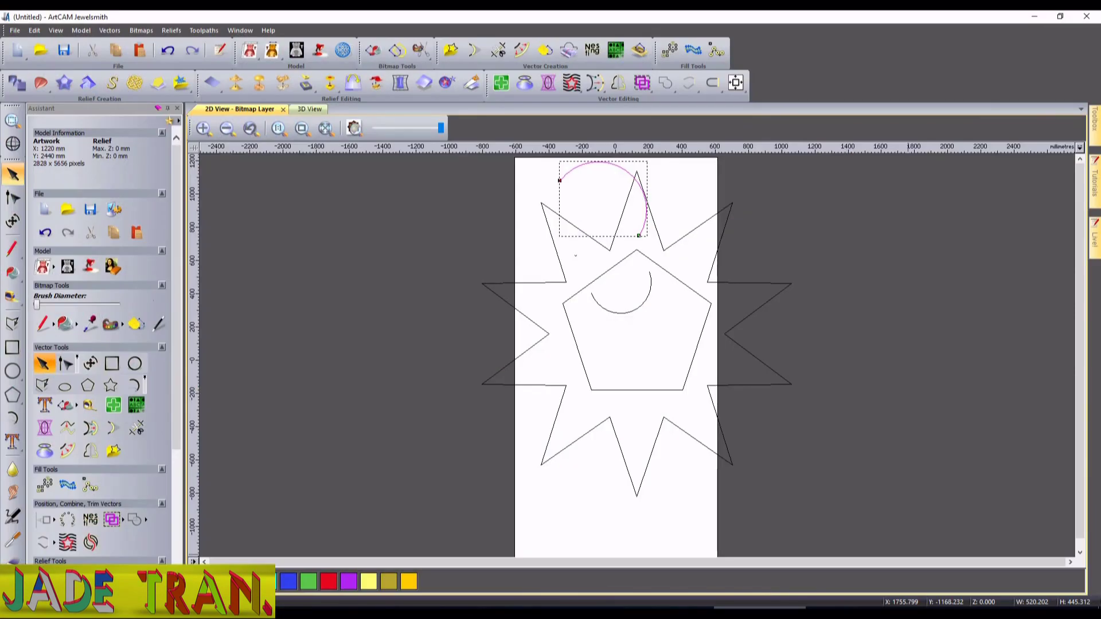